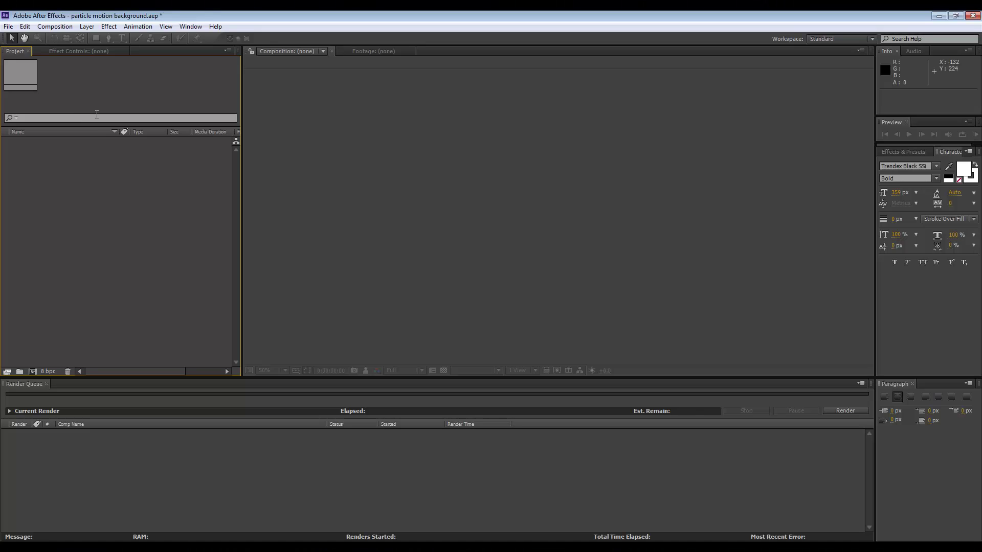
# Create a new 960×540, 10-second, 23.976 fps composition named 'Main'
pyautogui.click(55, 26)
pyautogui.click(56, 37)
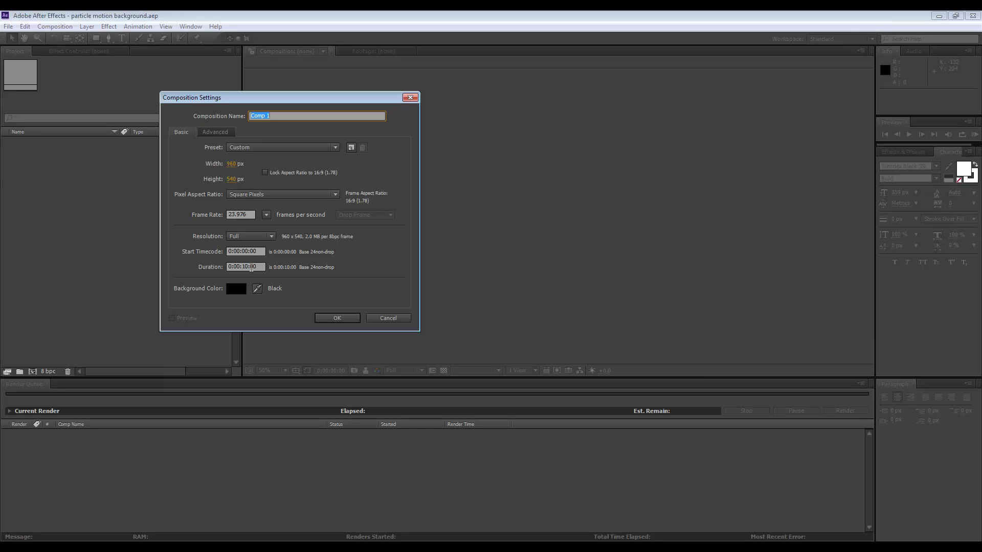
pyautogui.write('Main')
pyautogui.press('Return')
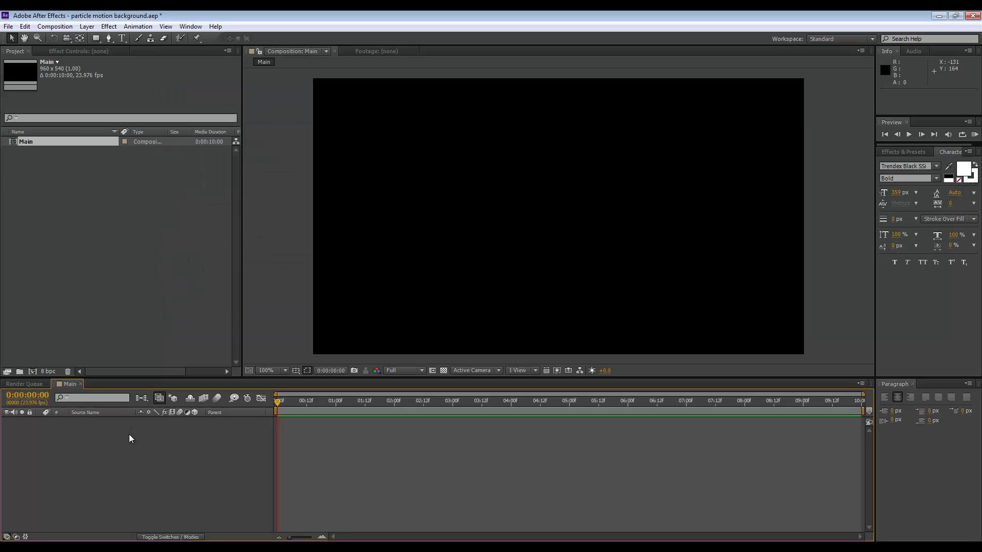
# Add a new full-frame solid layer named 'particles' to the Main timeline
pyautogui.rightClick(114, 425)
pyautogui.moveTo(137, 435)
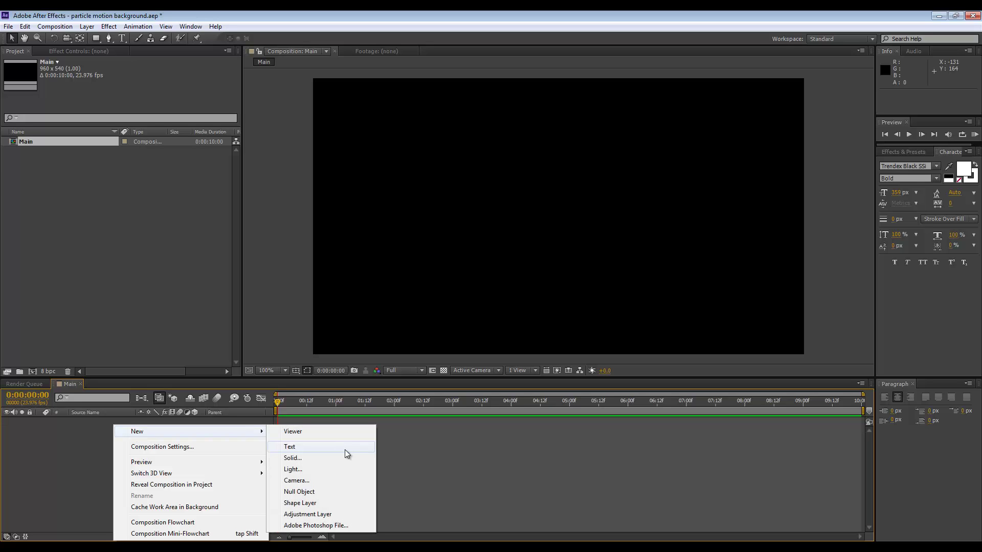
pyautogui.click(321, 458)
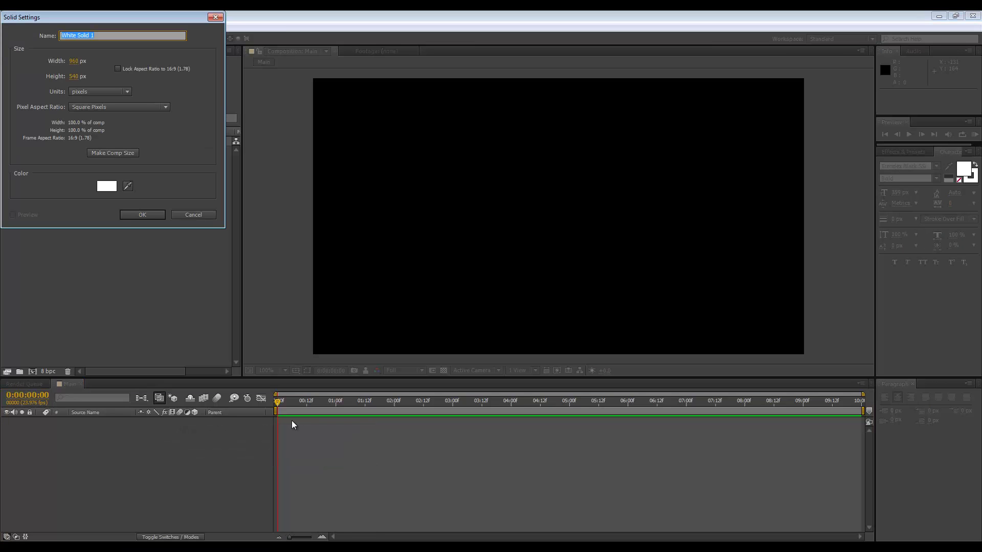
pyautogui.write('particles')
pyautogui.press('Return')
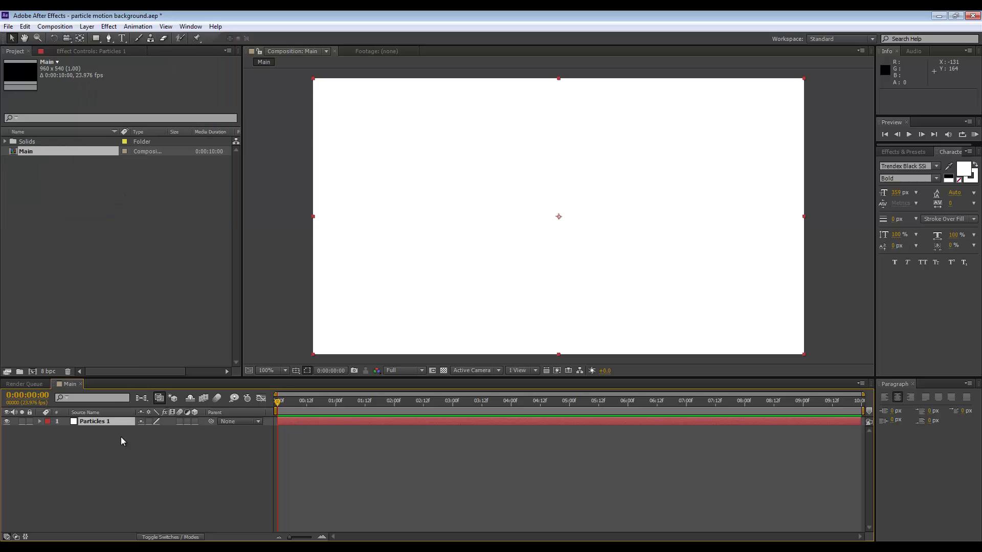
# Apply the Trapcode Particular effect to the particles solid
pyautogui.rightClick(123, 423)
pyautogui.moveTo(153, 184)
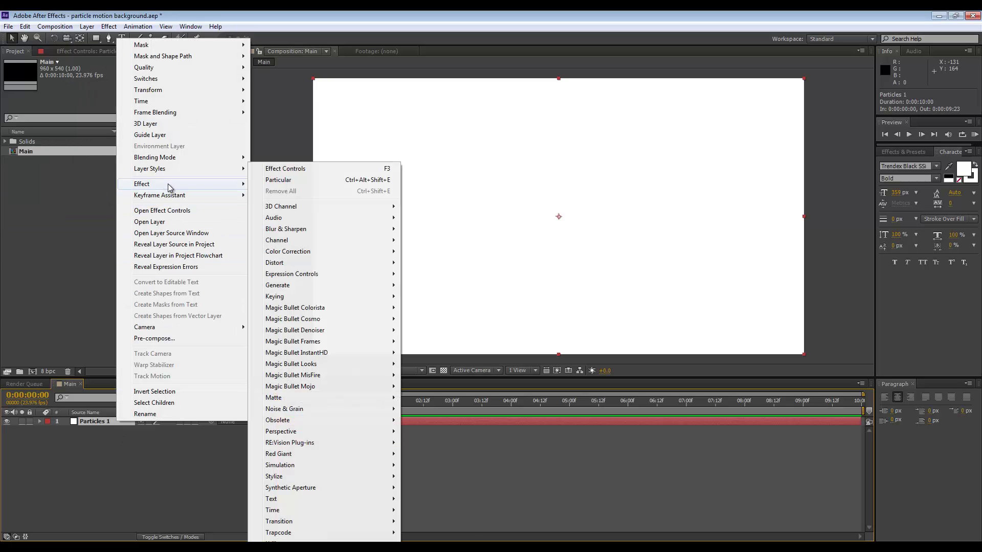
pyautogui.moveTo(312, 533)
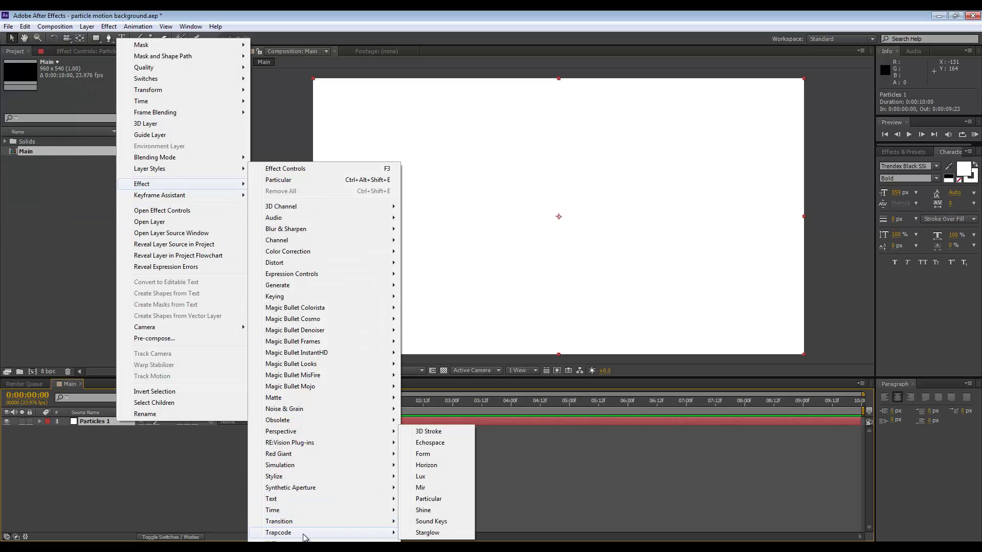
pyautogui.click(441, 502)
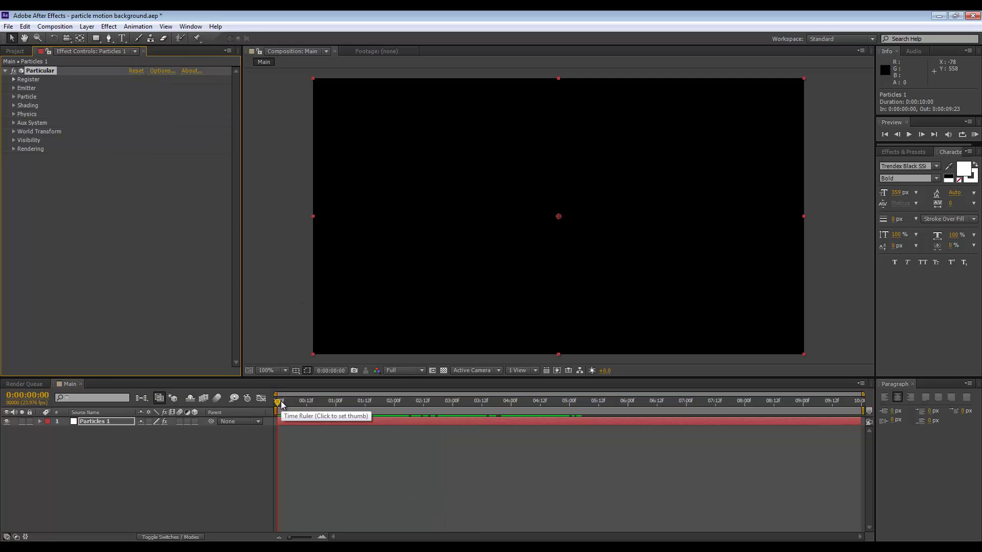
# Set Particular's Emitter Type to Box
pyautogui.moveTo(281, 401); pyautogui.dragTo(445, 396)
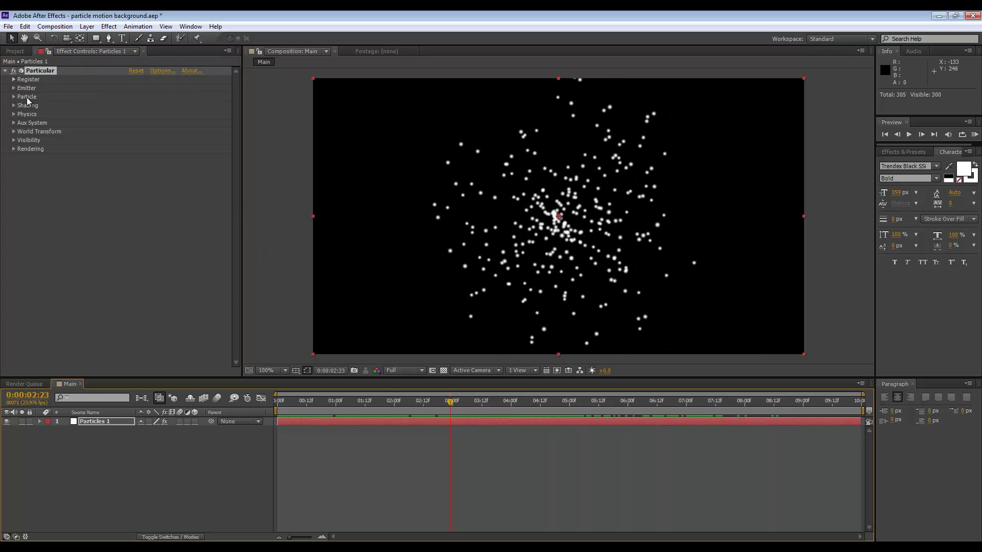
pyautogui.click(13, 88)
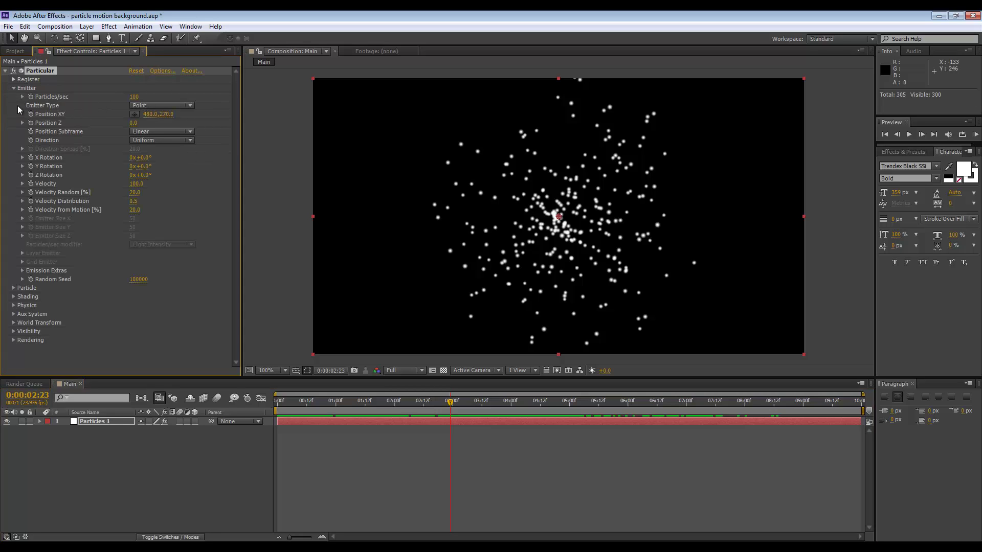
pyautogui.click(146, 105)
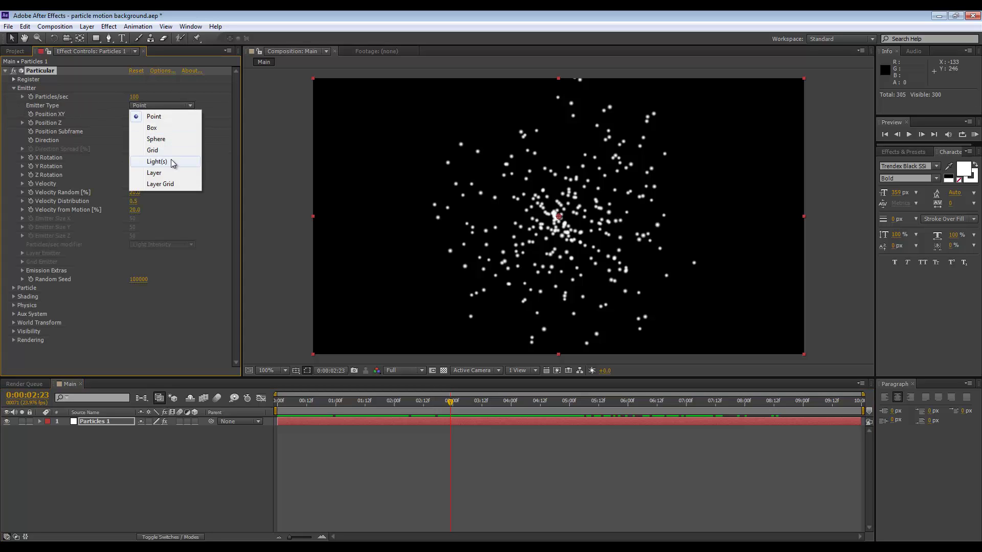
pyautogui.click(153, 127)
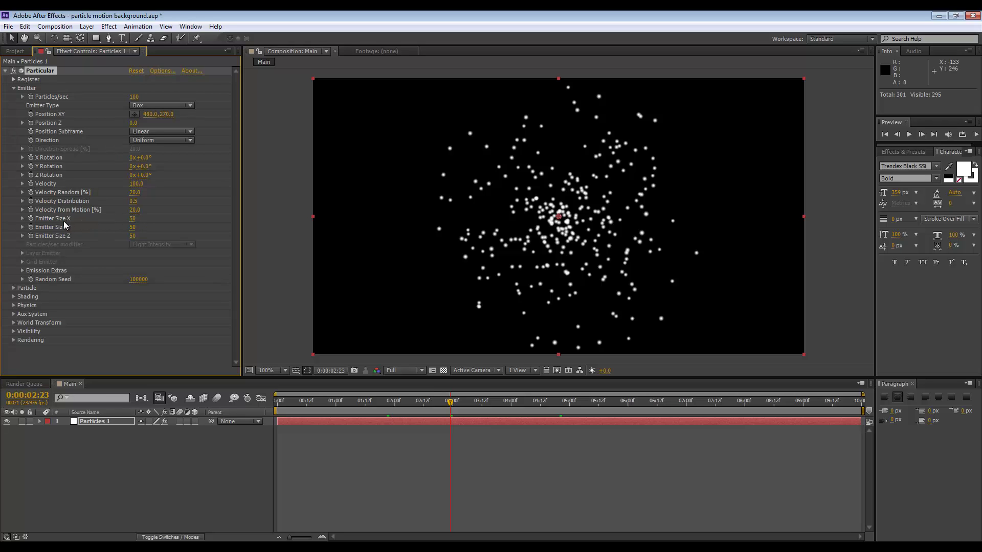
# Set Emitter Size to X 1500, Y 1000, Z 600 and preview the spread
pyautogui.click(134, 218)
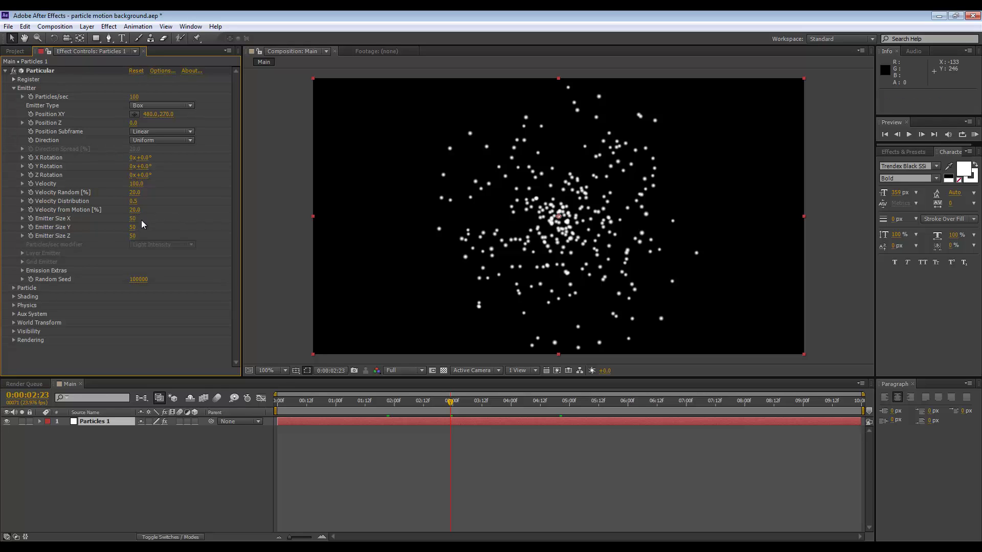
pyautogui.write('1500')
pyautogui.press('Return')
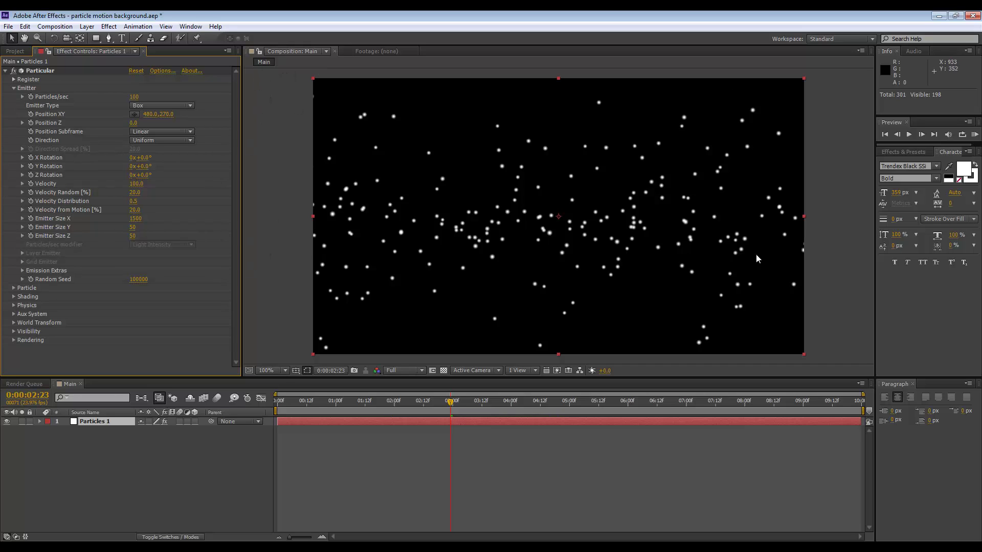
pyautogui.click(134, 227)
pyautogui.write('1000')
pyautogui.press('Return')
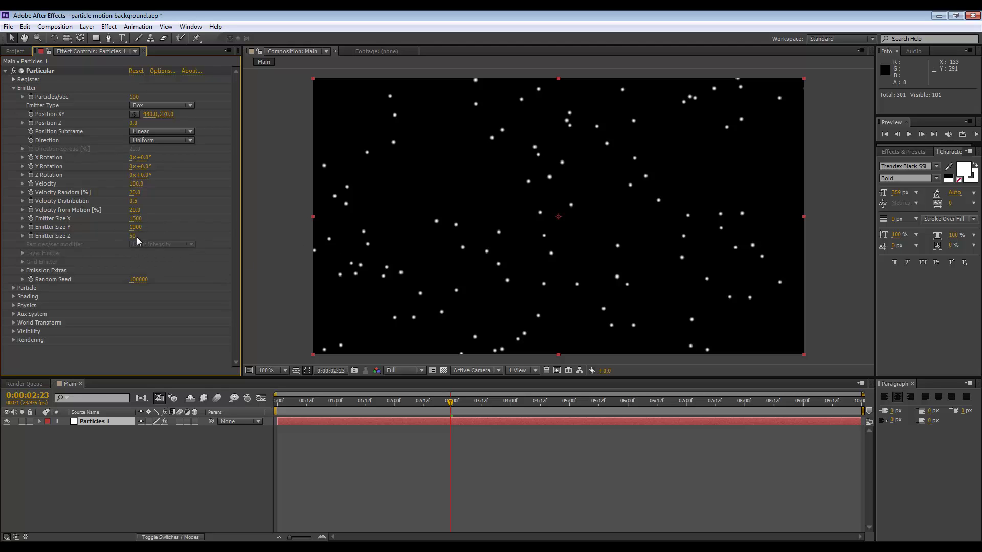
pyautogui.click(135, 236)
pyautogui.press('Return')
pyautogui.moveTo(456, 400); pyautogui.dragTo(669, 417)
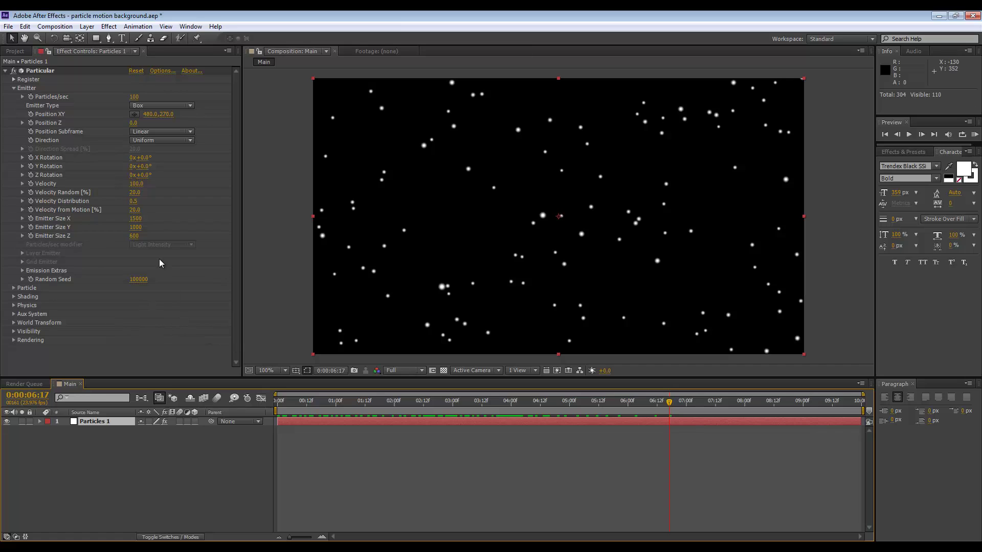
# Set particle Size to 35 and Sphere Feather to 0 for hard edges
pyautogui.click(14, 288)
pyautogui.scroll(-5, 94, 253)
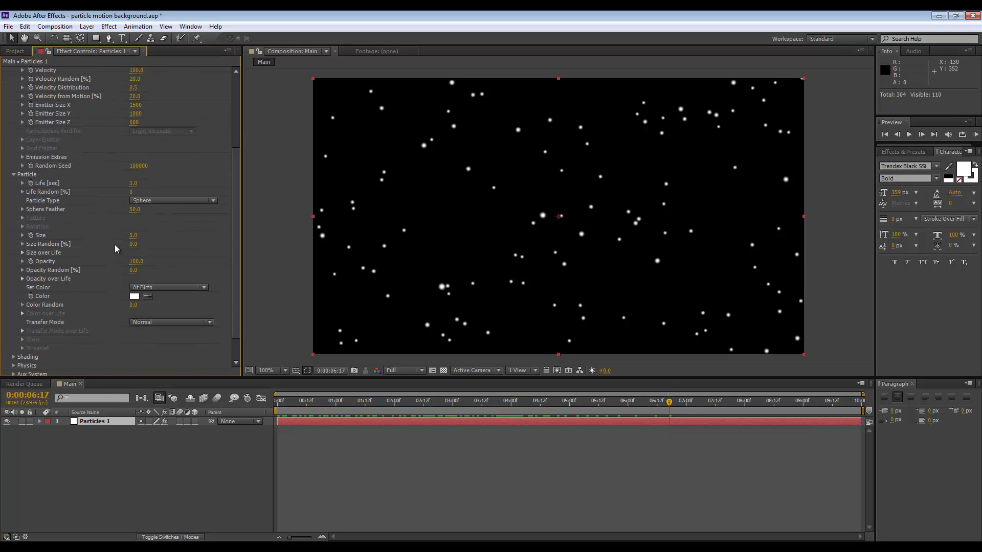
pyautogui.click(133, 235)
pyautogui.write('35')
pyautogui.press('Return')
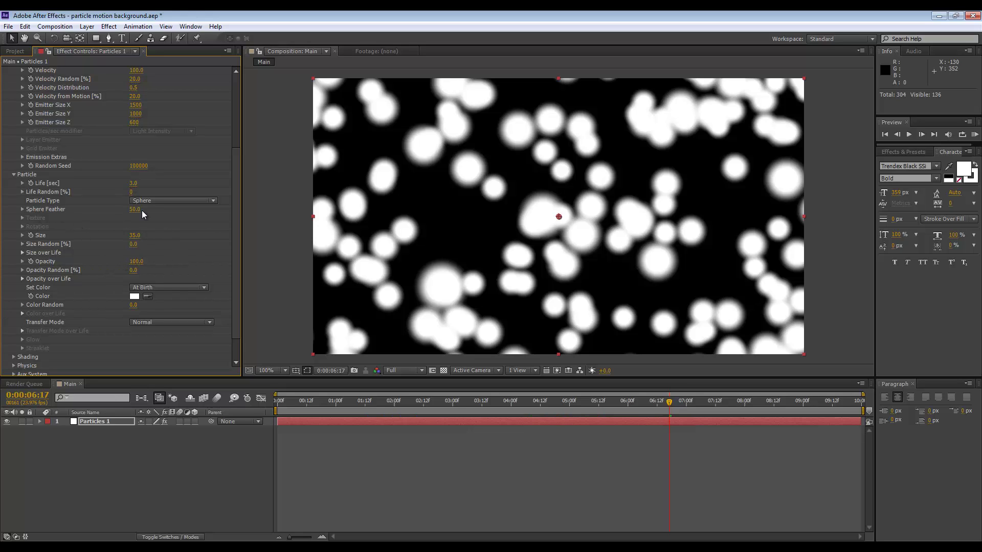
pyautogui.write('0')
pyautogui.press('Return')
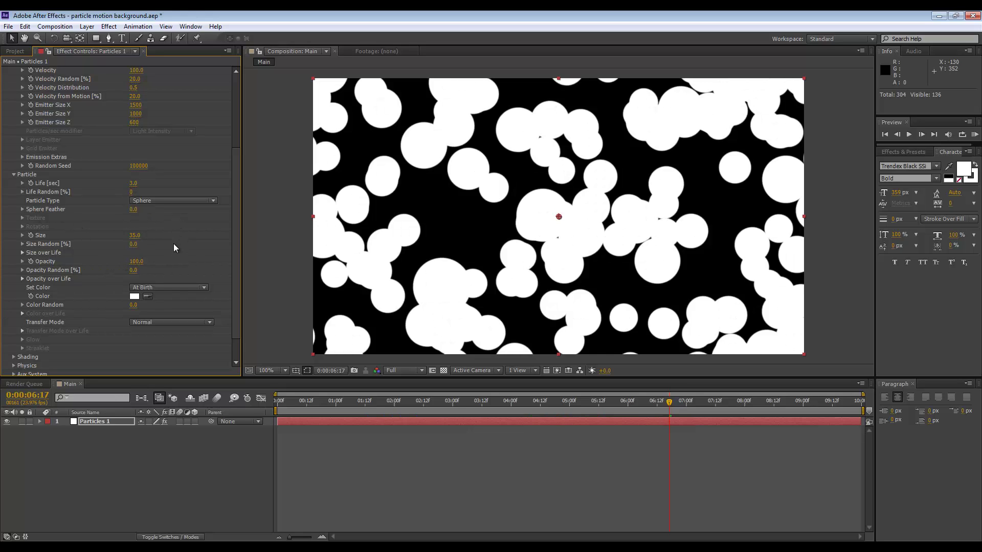
# Set particle Opacity to 25 and Opacity Random to 25, then preview
pyautogui.click(137, 261)
pyautogui.write('25')
pyautogui.press('Return')
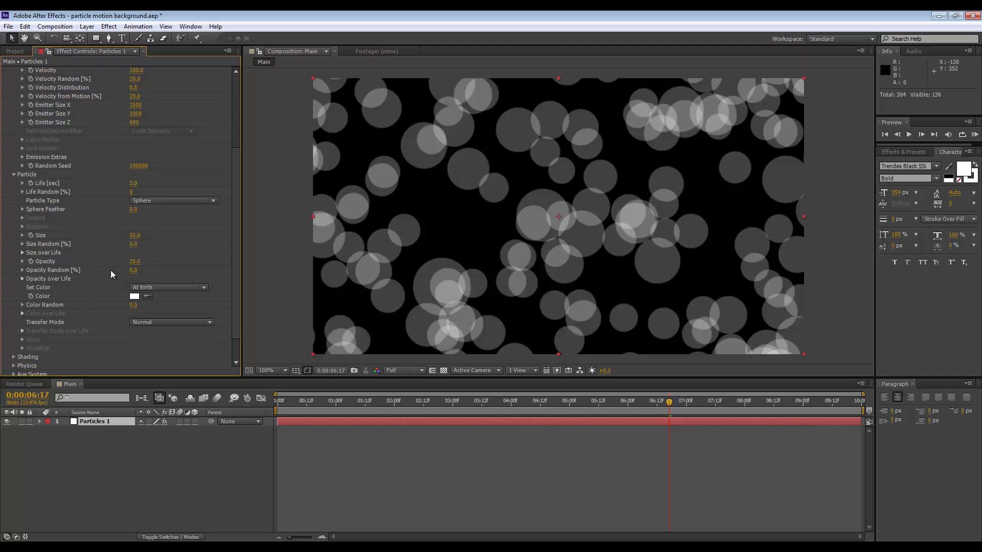
pyautogui.click(133, 270)
pyautogui.write('25')
pyautogui.press('Return')
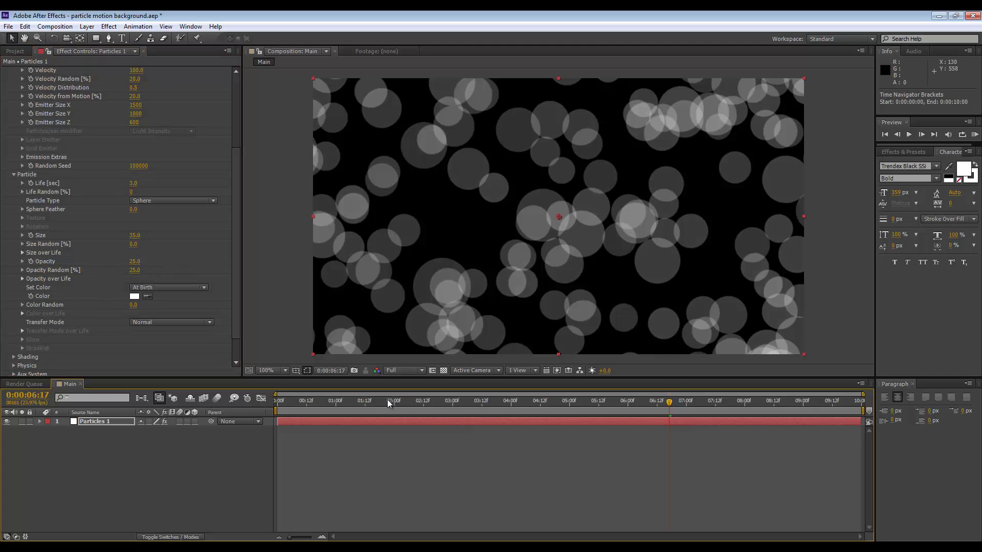
pyautogui.moveTo(388, 400); pyautogui.dragTo(505, 399)
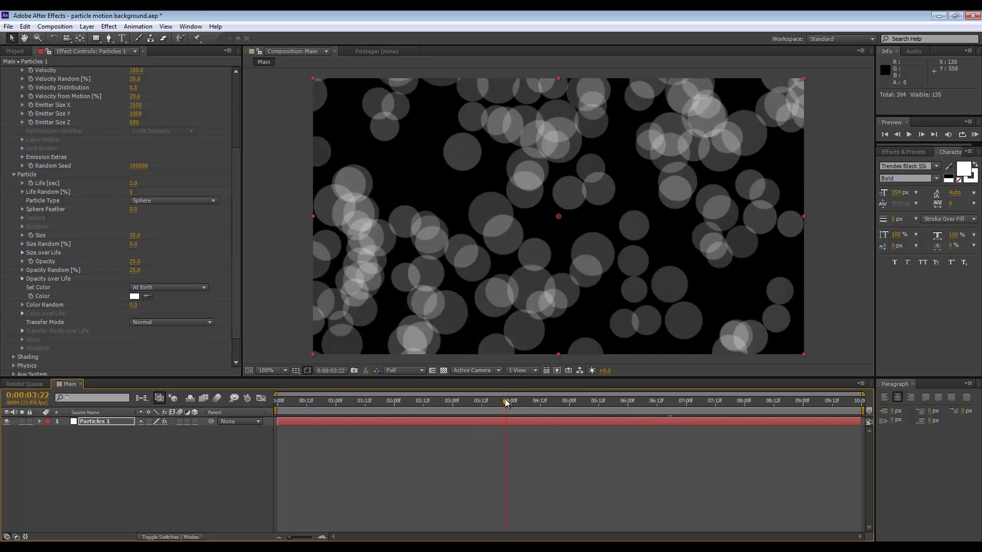
# Lower Emitter Particles/sec from 100 to 25 and preview the sparser circles
pyautogui.click(236, 256)
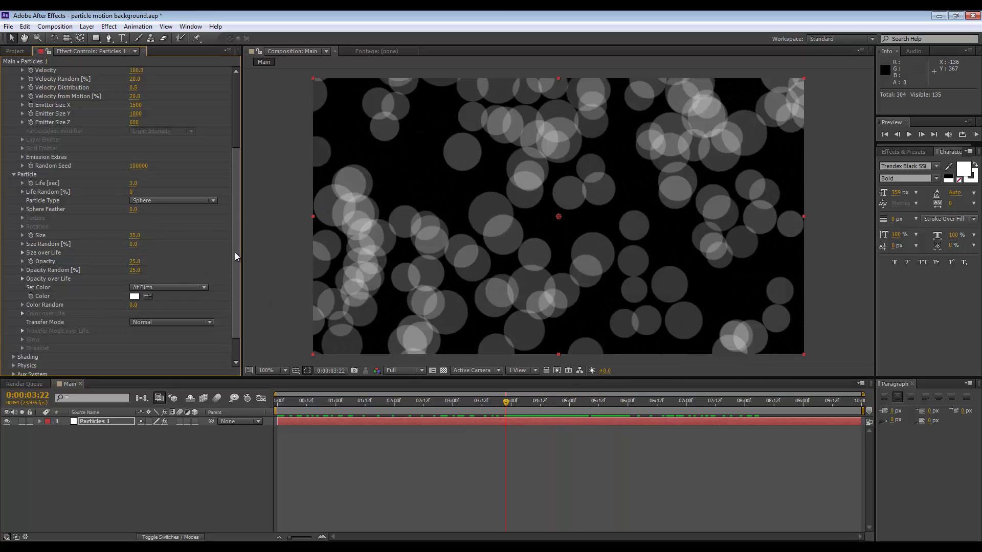
pyautogui.scroll(5, 235, 252)
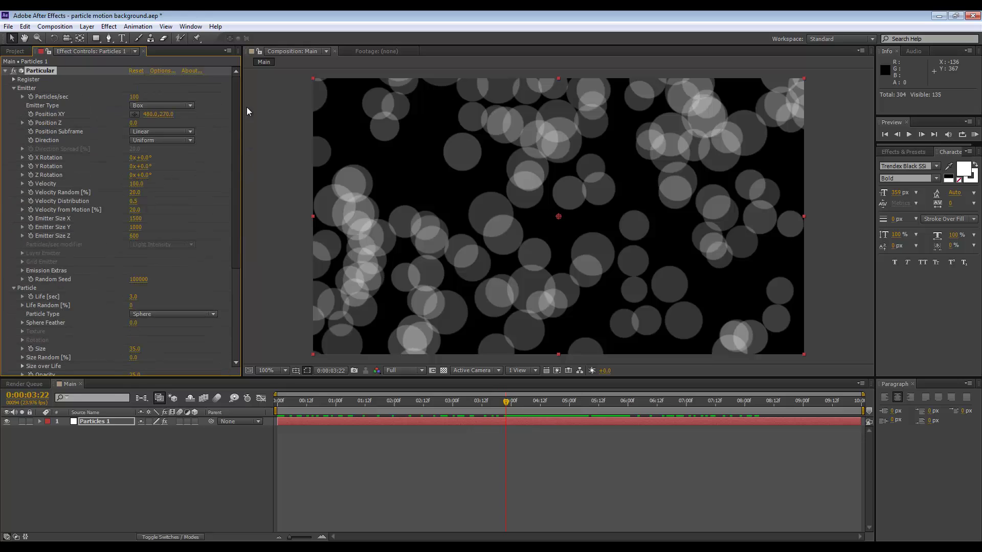
pyautogui.click(134, 97)
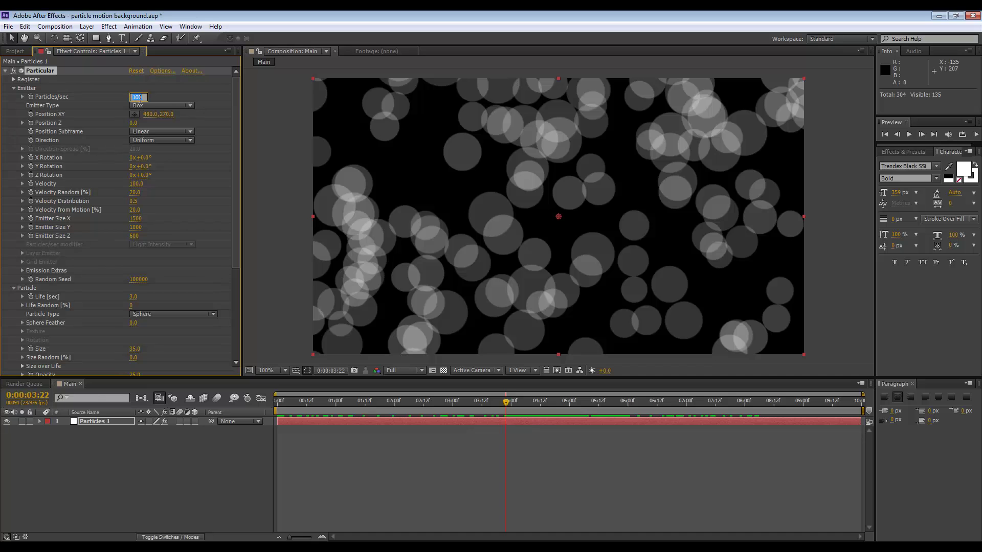
pyautogui.write('25')
pyautogui.press('Return')
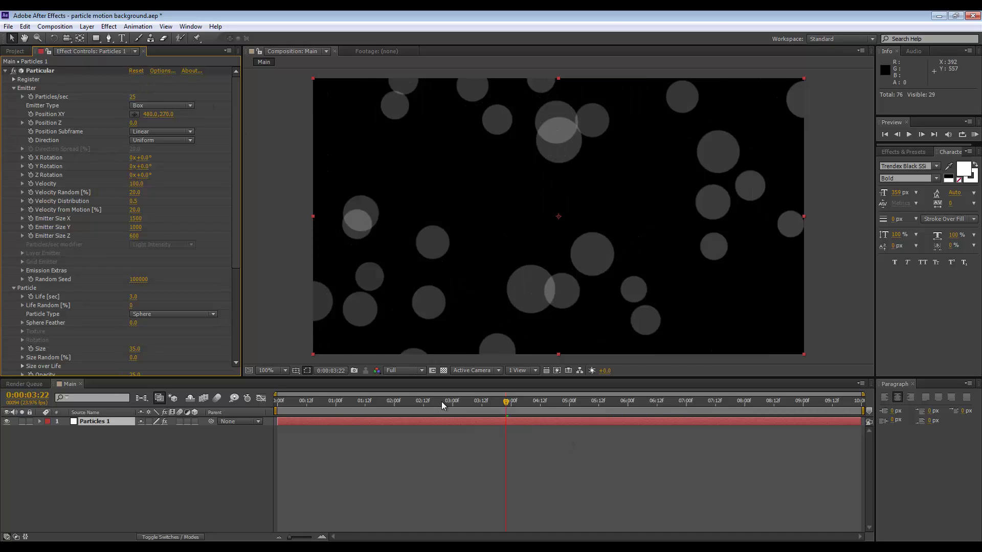
pyautogui.click(460, 401)
pyautogui.moveTo(350, 409); pyautogui.dragTo(257, 452)
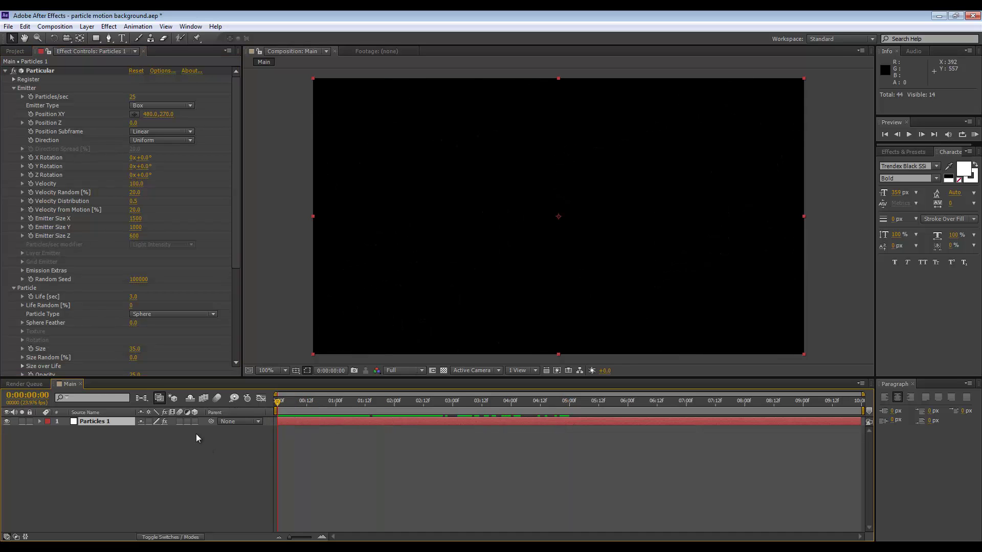
# Set Emission Extras Pre Run to 100 and preview that circles fill frame one
pyautogui.scroll(-3, 87, 327)
pyautogui.scroll(3, 82, 313)
pyautogui.click(22, 270)
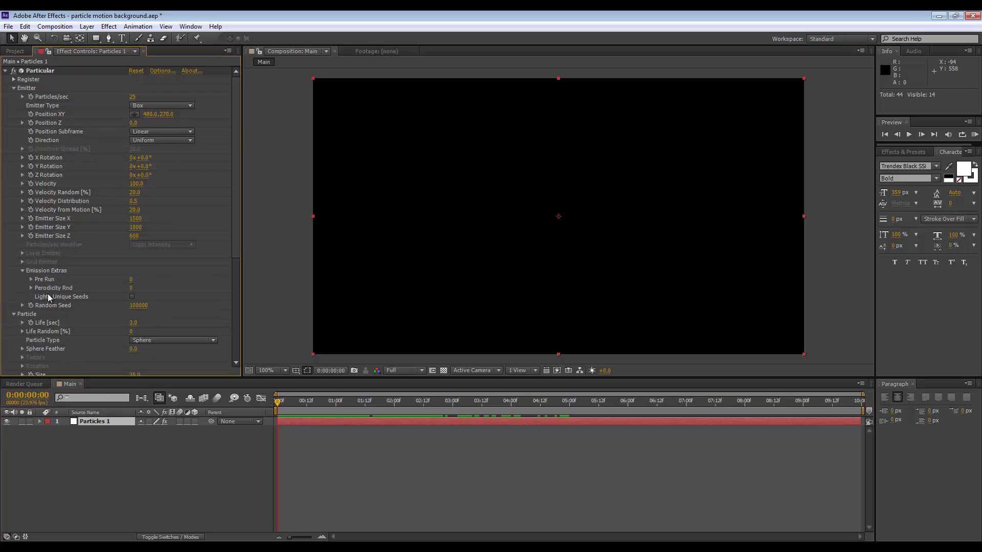
pyautogui.click(131, 281)
pyautogui.write('100')
pyautogui.press('Return')
pyautogui.click(448, 400)
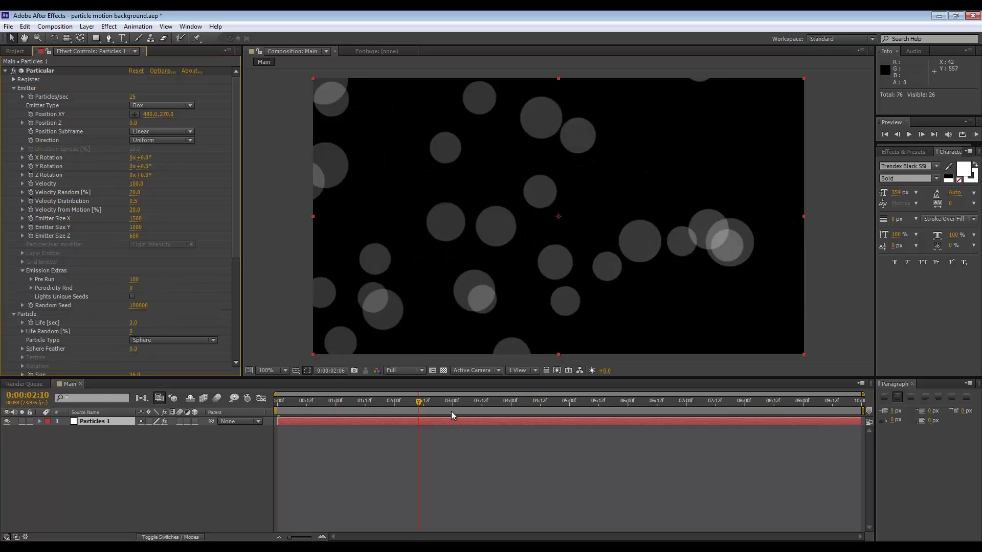
pyautogui.press('KP_0')
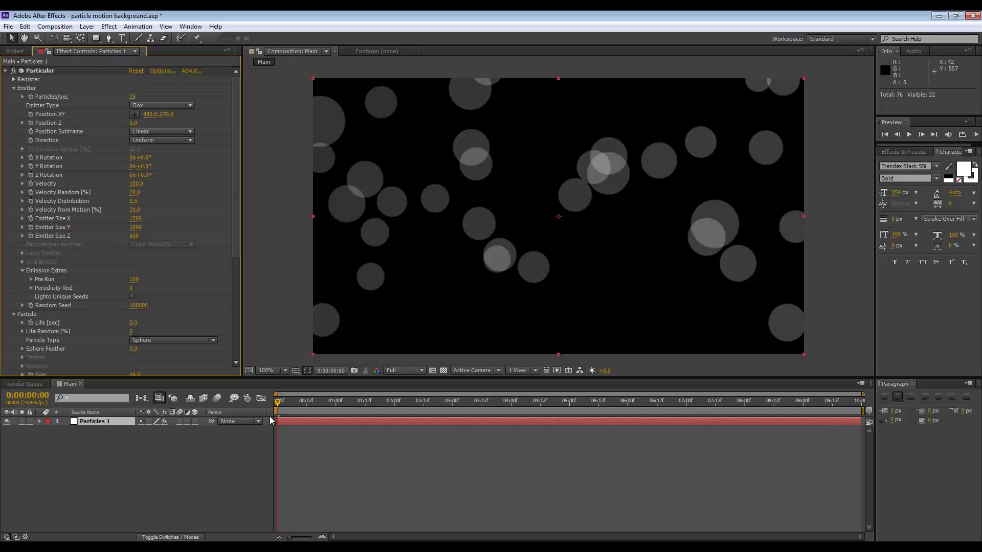
pyautogui.moveTo(277, 405); pyautogui.dragTo(438, 414)
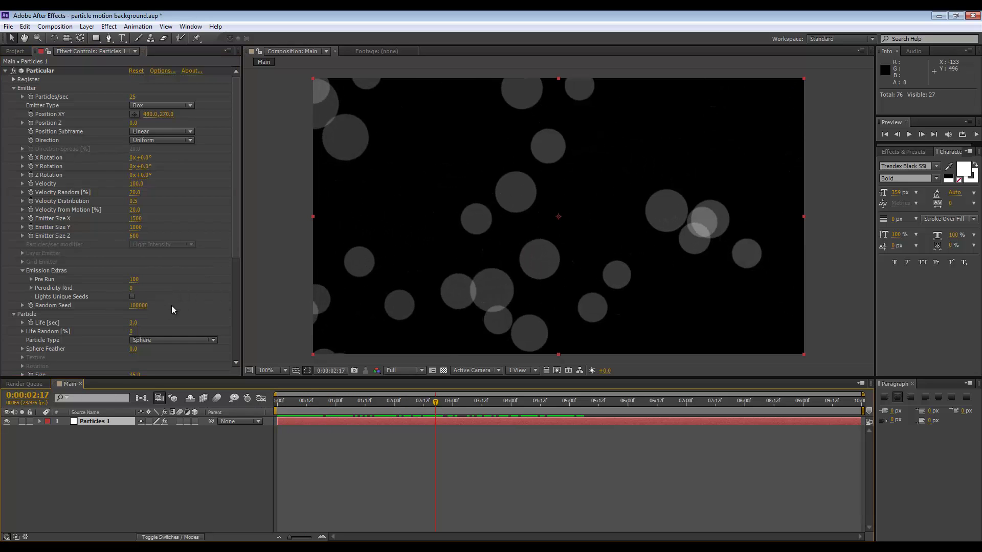
# Set Particle Life to 2 seconds and scrub to check the result
pyautogui.click(134, 322)
pyautogui.write('2')
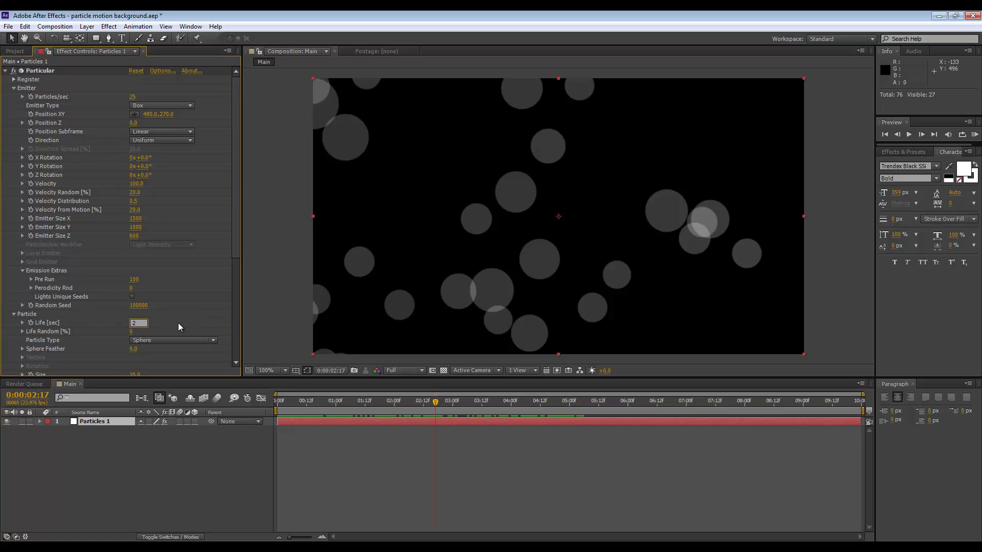
pyautogui.press('Return')
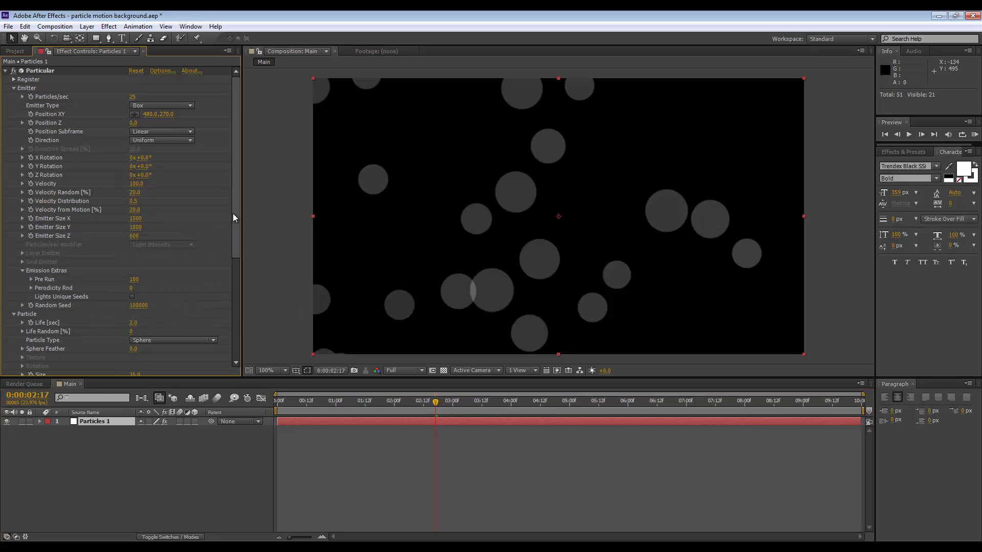
pyautogui.moveTo(235, 216); pyautogui.dragTo(236, 306)
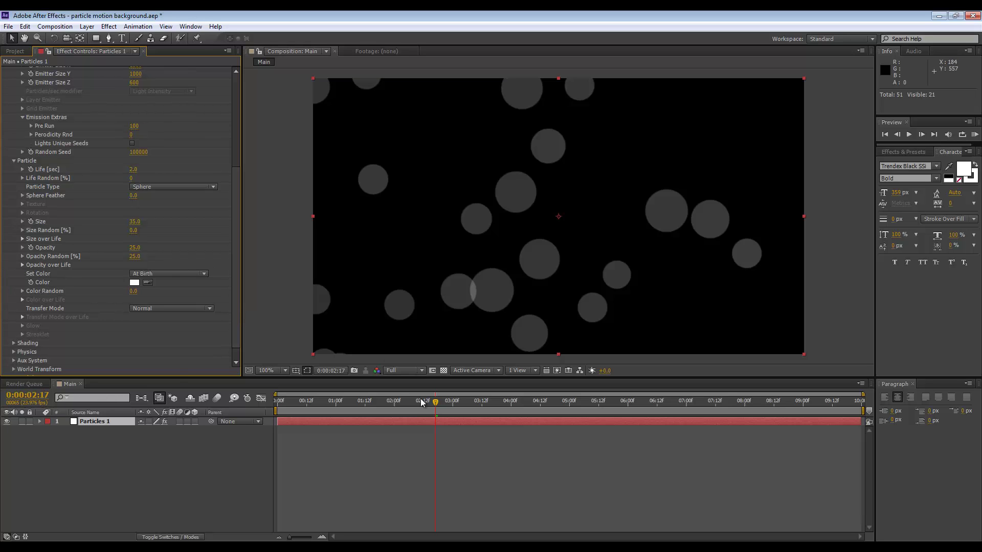
pyautogui.moveTo(422, 398); pyautogui.dragTo(557, 421)
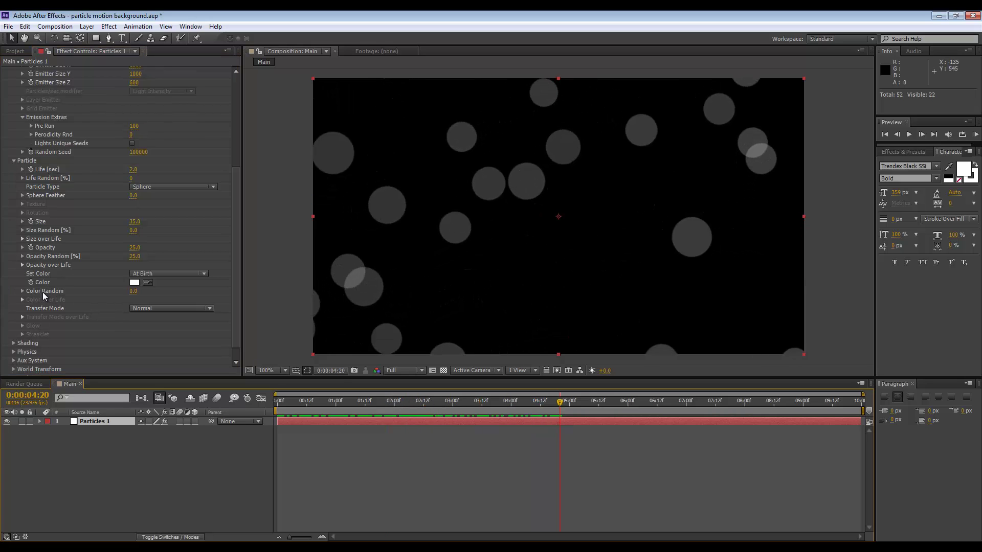
# Apply the fade-in/fade-out preset to Opacity over Life and preview the fade
pyautogui.click(22, 264)
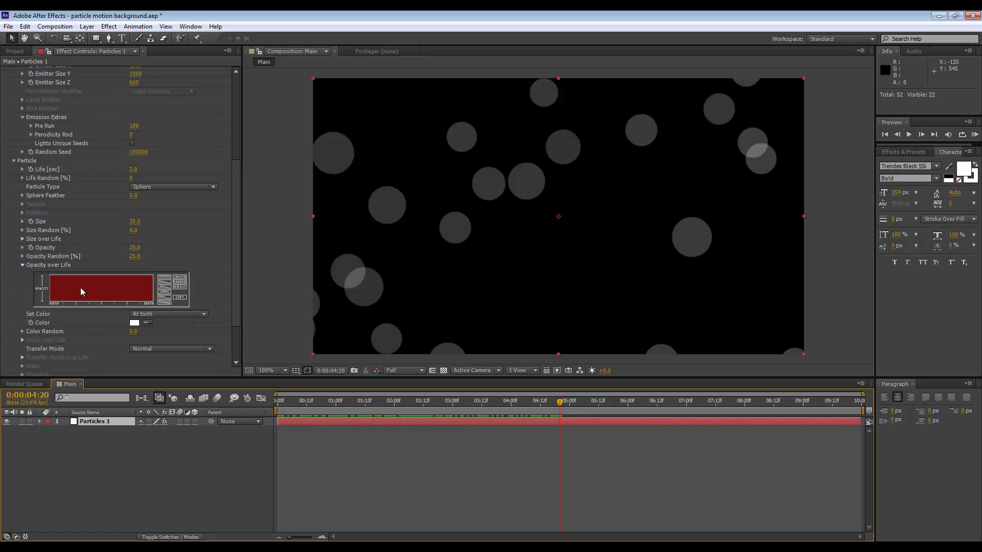
pyautogui.click(165, 296)
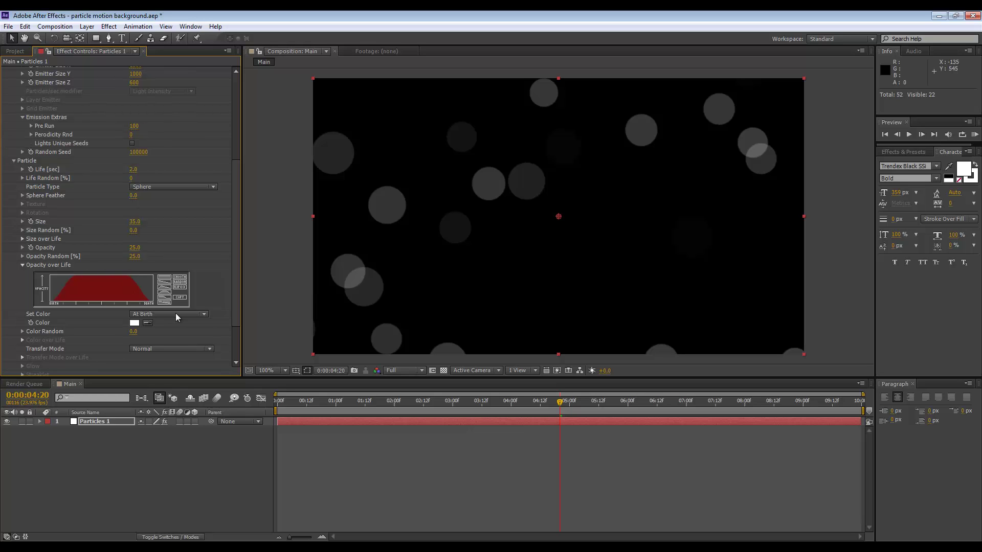
pyautogui.click(974, 135)
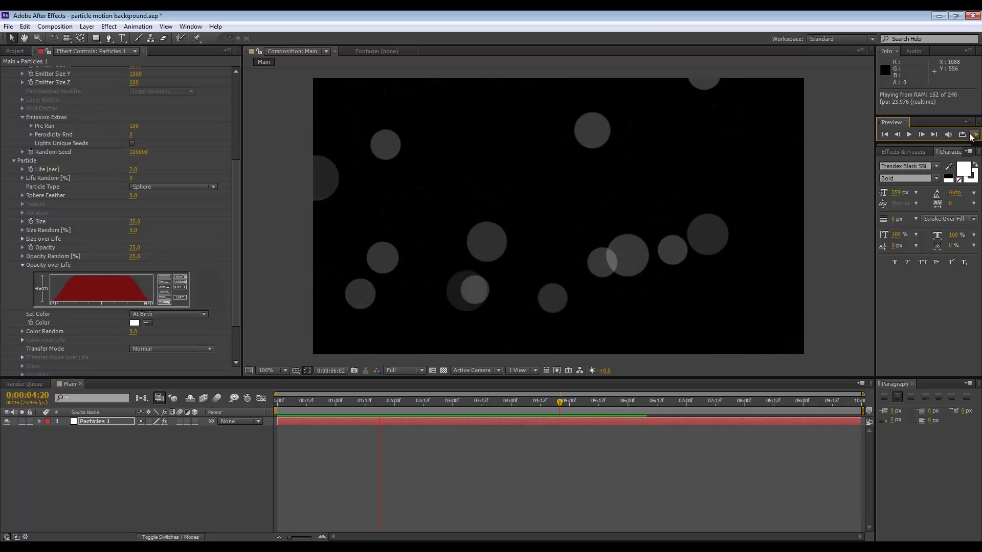
pyautogui.click(639, 203)
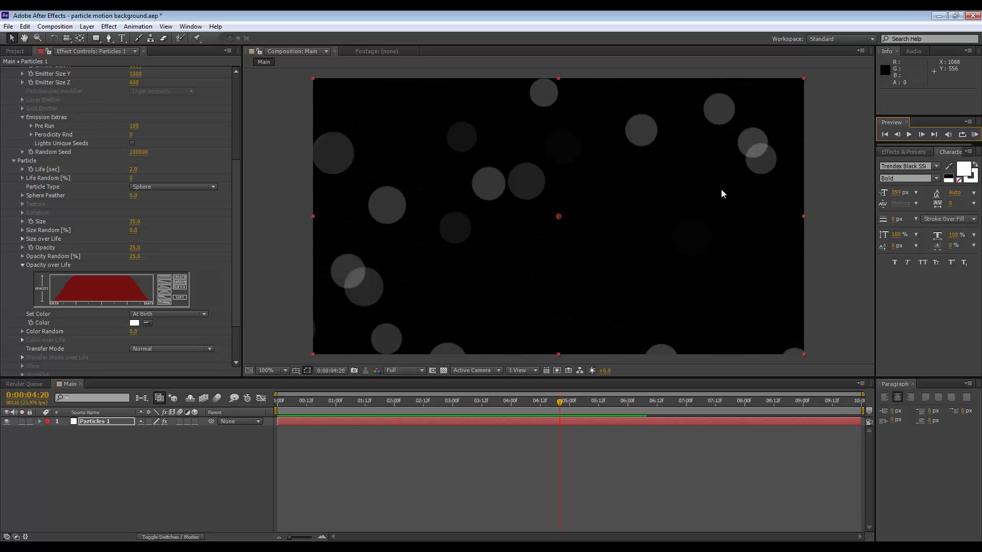
# Set Emitter Velocity to 35 and preview the gentler drift
pyautogui.moveTo(234, 189); pyautogui.dragTo(241, 84)
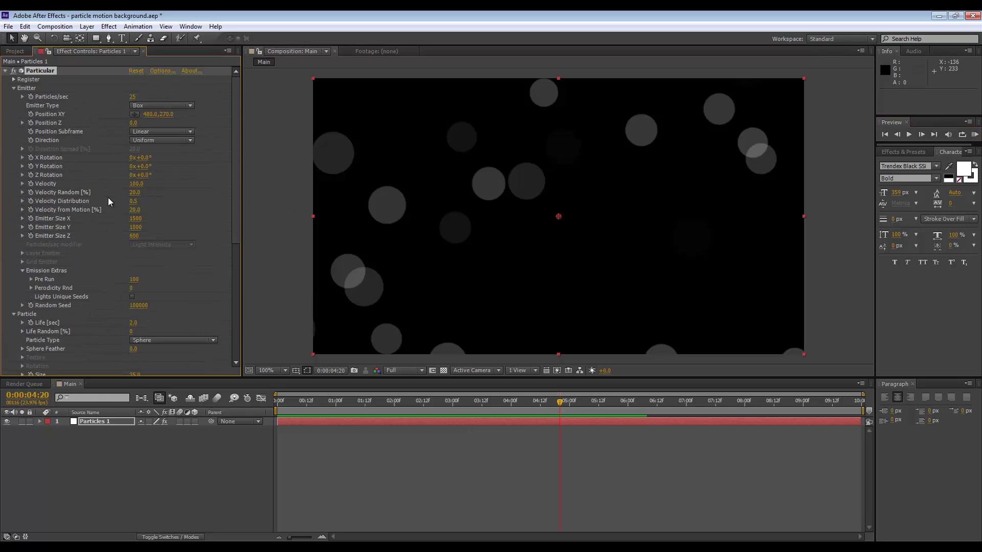
pyautogui.click(140, 184)
pyautogui.click(442, 192)
pyautogui.click(975, 134)
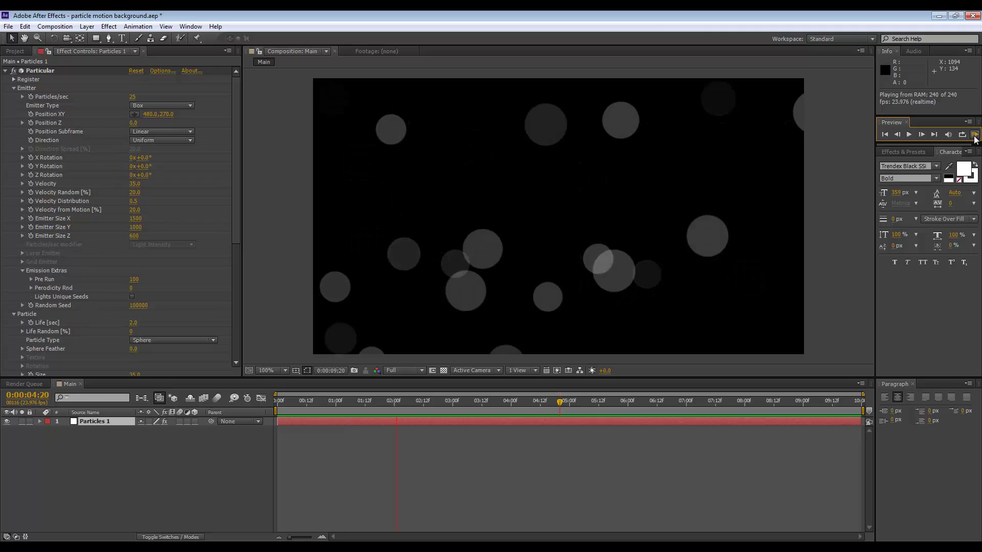
pyautogui.click(975, 135)
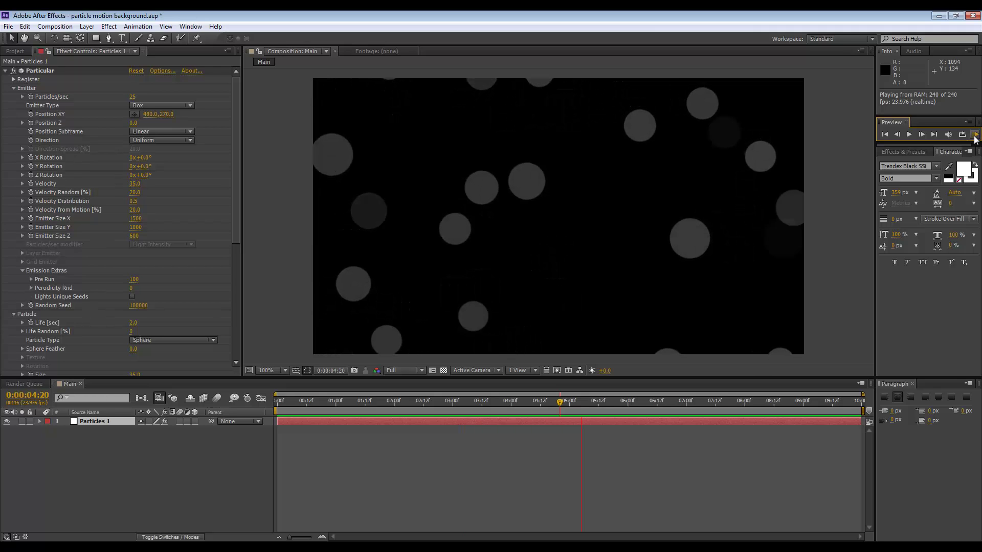
pyautogui.click(973, 136)
# Create a new solid layer named 'BG'
pyautogui.rightClick(112, 439)
pyautogui.moveTo(143, 329)
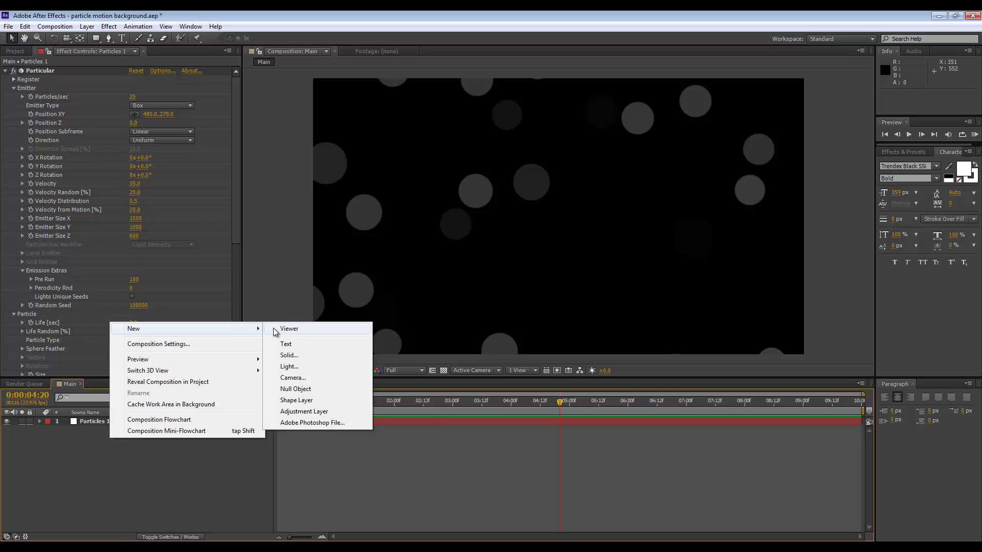
pyautogui.click(295, 355)
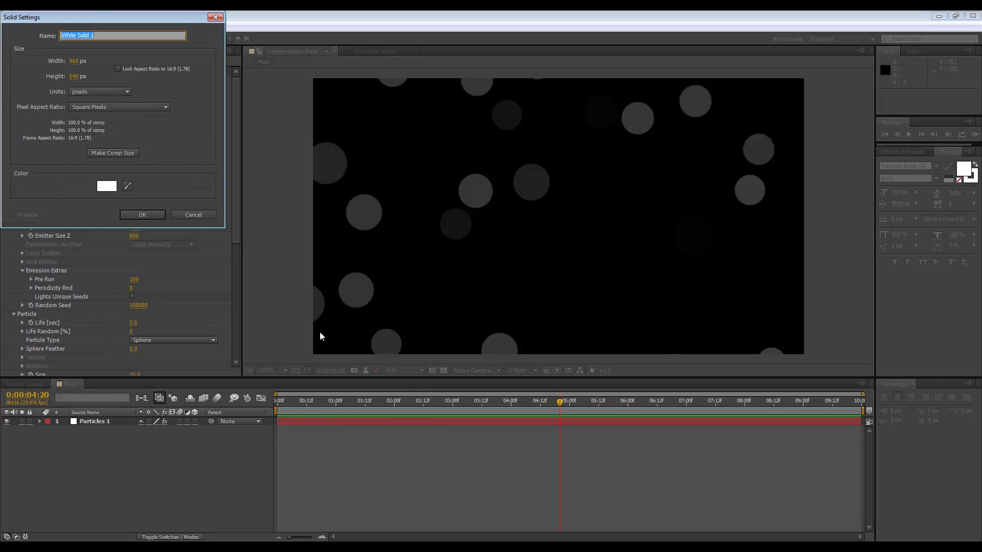
pyautogui.write('BG')
pyautogui.click(154, 215)
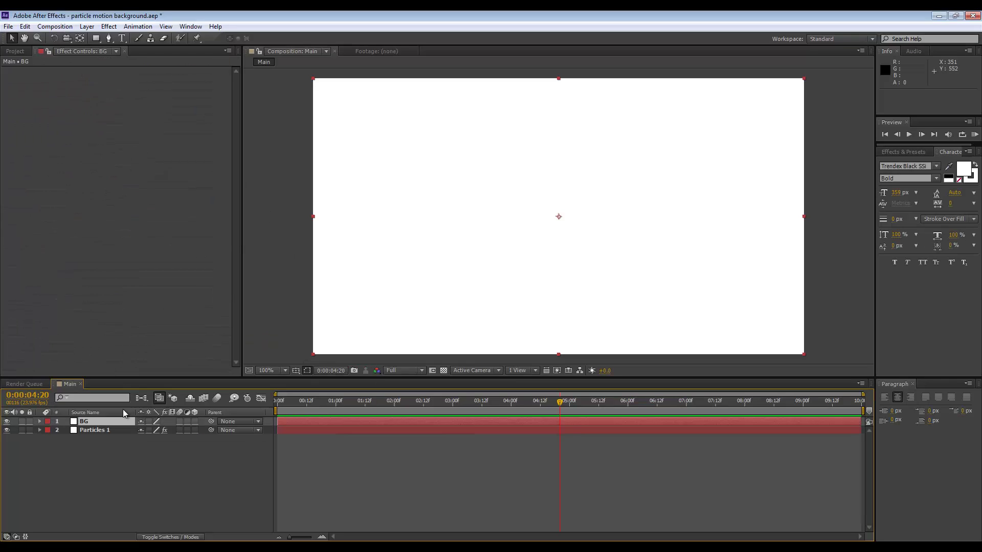
# Move BG beneath Particles 1 and apply a Ramp gradient effect to it
pyautogui.moveTo(95, 421); pyautogui.dragTo(94, 431)
pyautogui.rightClick(94, 432)
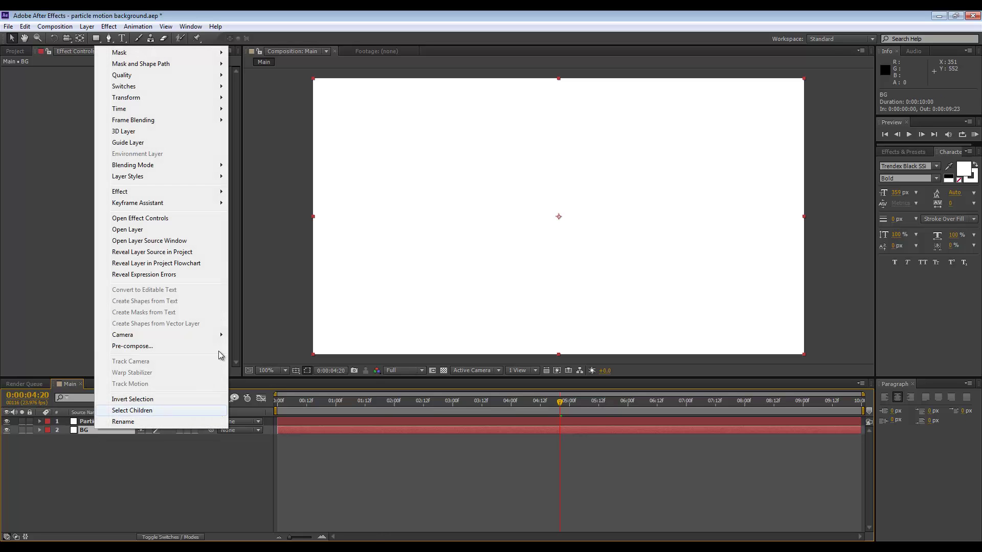
pyautogui.moveTo(136, 197)
pyautogui.moveTo(269, 287)
pyautogui.click(402, 510)
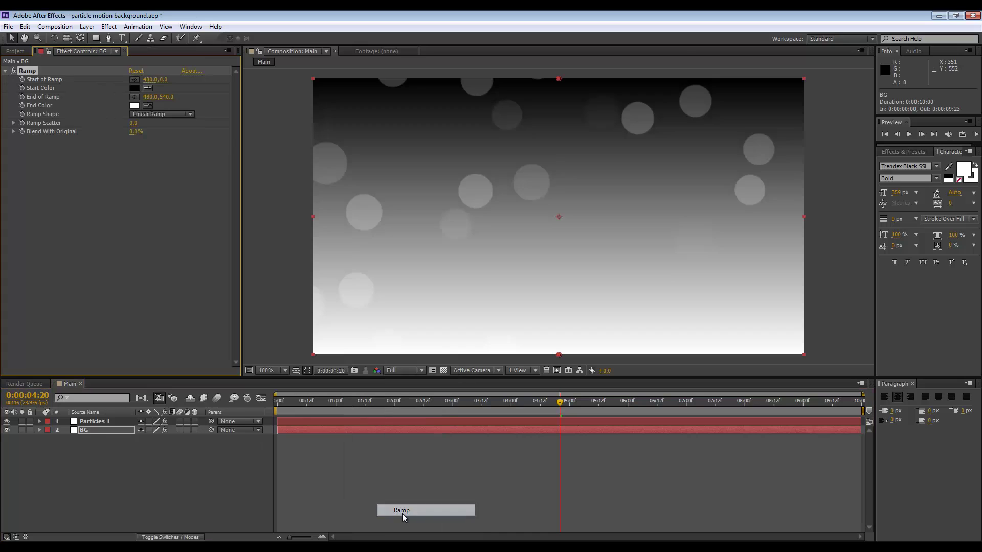
# Make BG's Ramp a Radial Ramp from light grey D5D5D5 to dark grey 2B2B2B
pyautogui.click(164, 115)
pyautogui.click(168, 139)
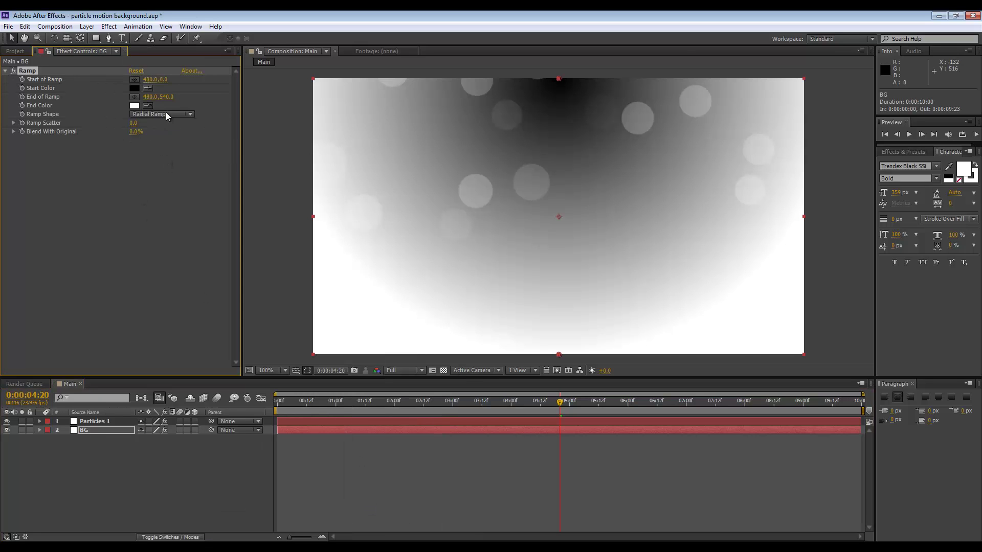
pyautogui.click(134, 88)
pyautogui.moveTo(14, 54); pyautogui.dragTo(2, 53)
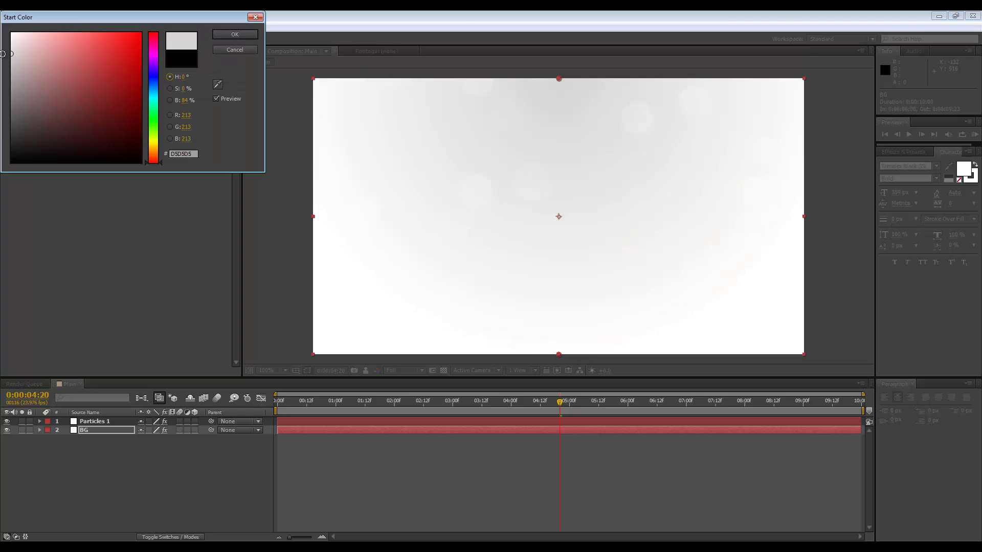
pyautogui.click(234, 34)
pyautogui.click(134, 105)
pyautogui.moveTo(66, 99); pyautogui.dragTo(11, 140)
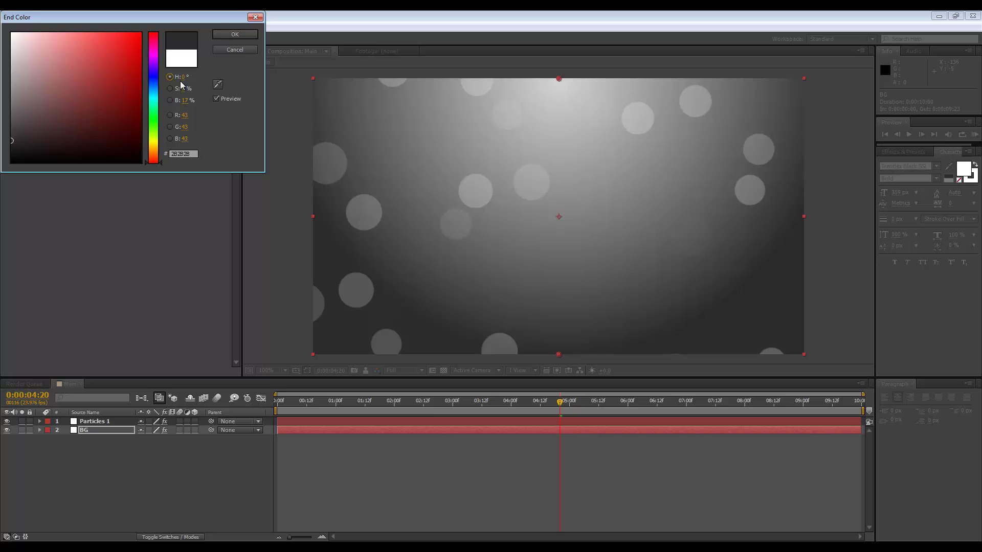
pyautogui.click(235, 35)
pyautogui.click(134, 106)
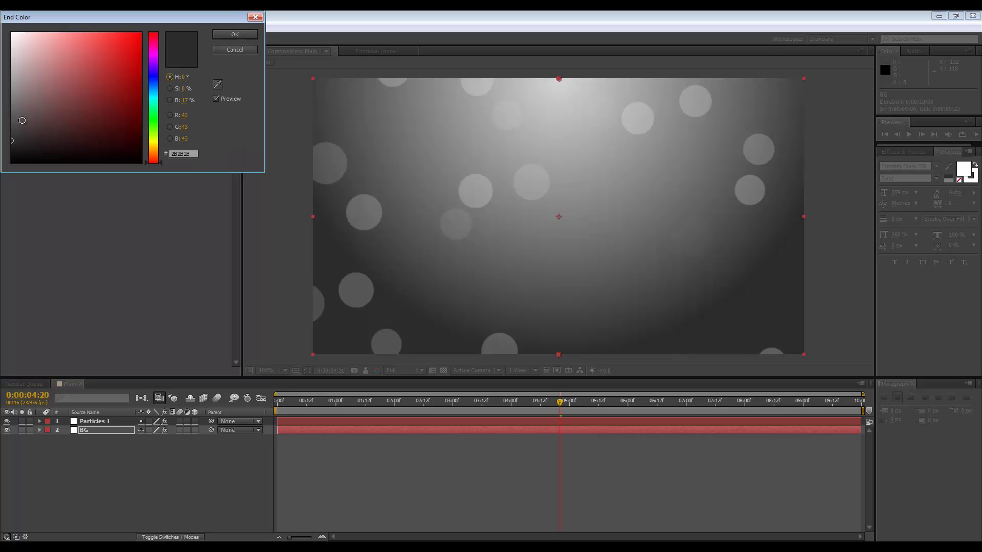
pyautogui.moveTo(15, 124); pyautogui.dragTo(9, 148)
pyautogui.click(235, 34)
# Place the ramp's bright centre near the top centre and its end below the frame, then preview
pyautogui.press(',')
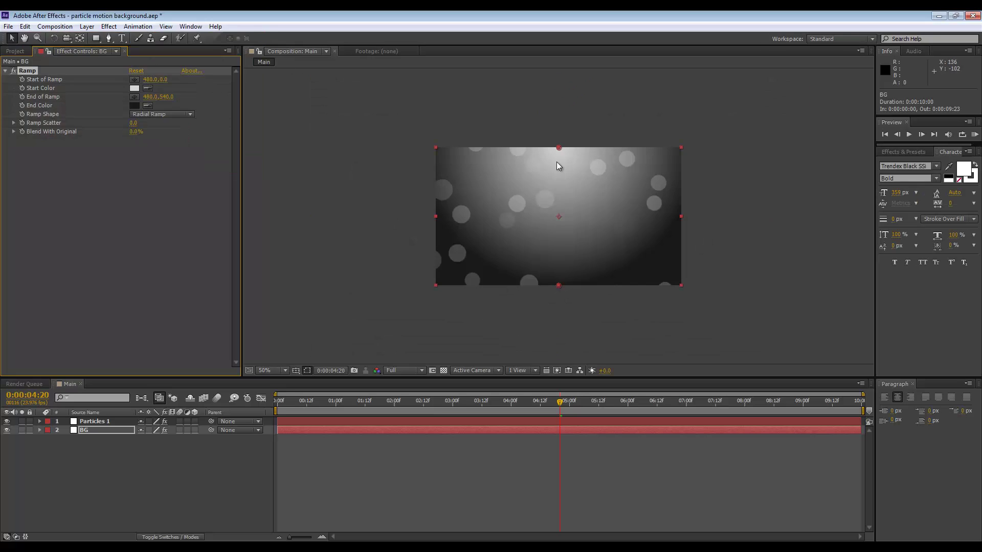
pyautogui.moveTo(558, 286); pyautogui.dragTo(554, 336)
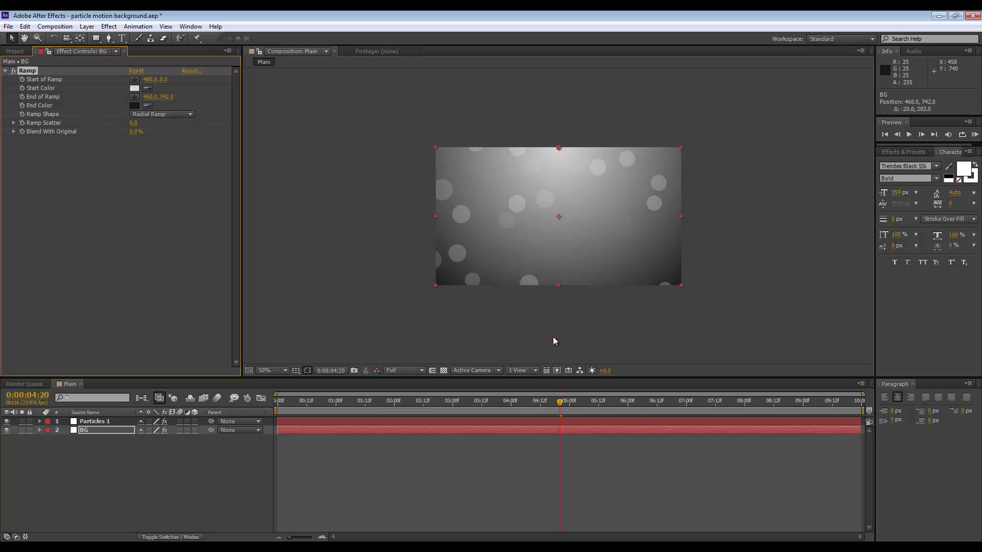
pyautogui.moveTo(559, 148); pyautogui.dragTo(557, 175)
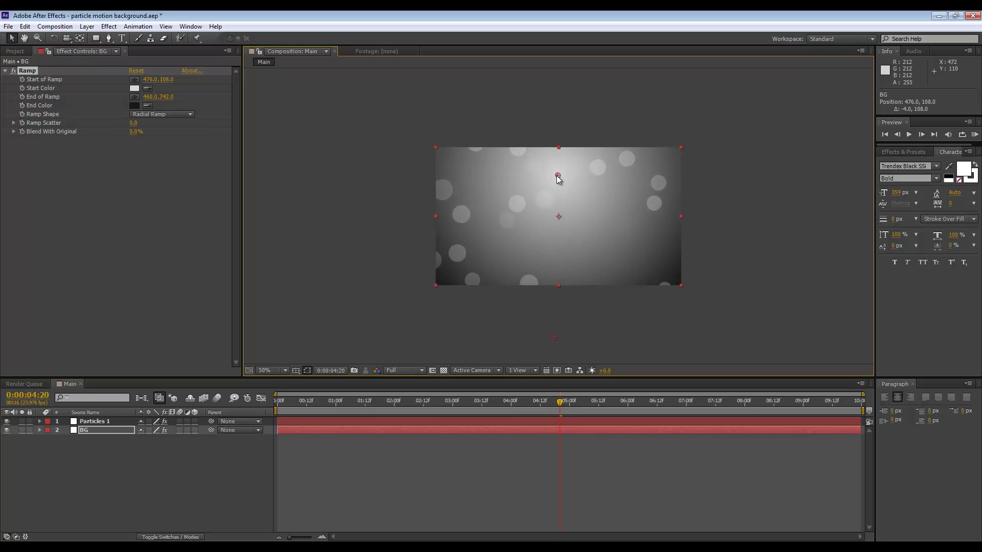
pyautogui.press('/')
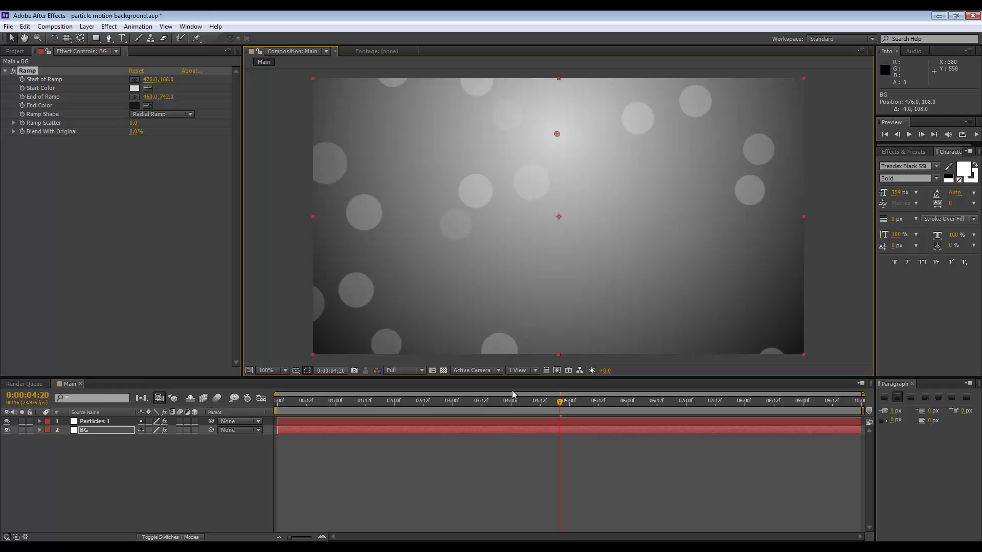
pyautogui.press('Home')
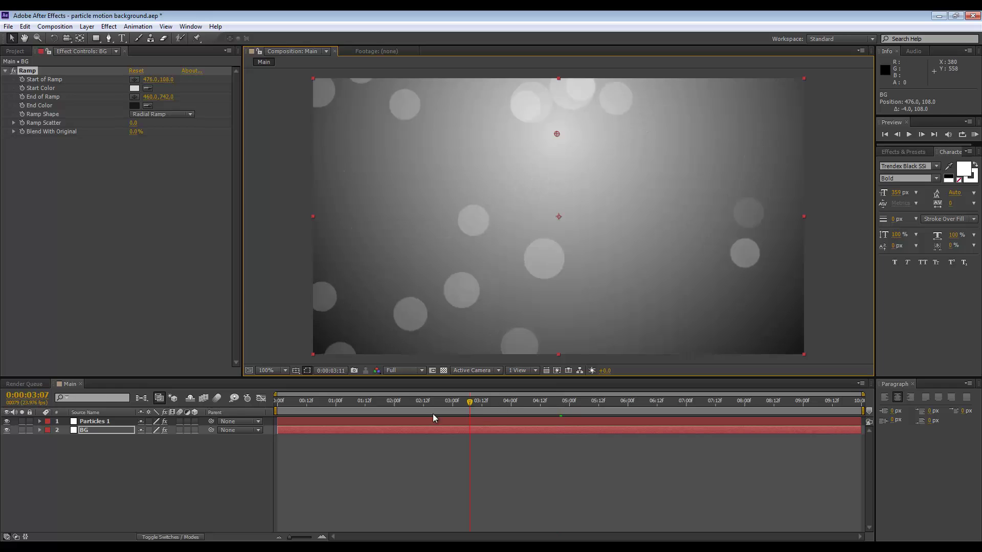
pyautogui.press('space')
pyautogui.moveTo(333, 402); pyautogui.dragTo(533, 411)
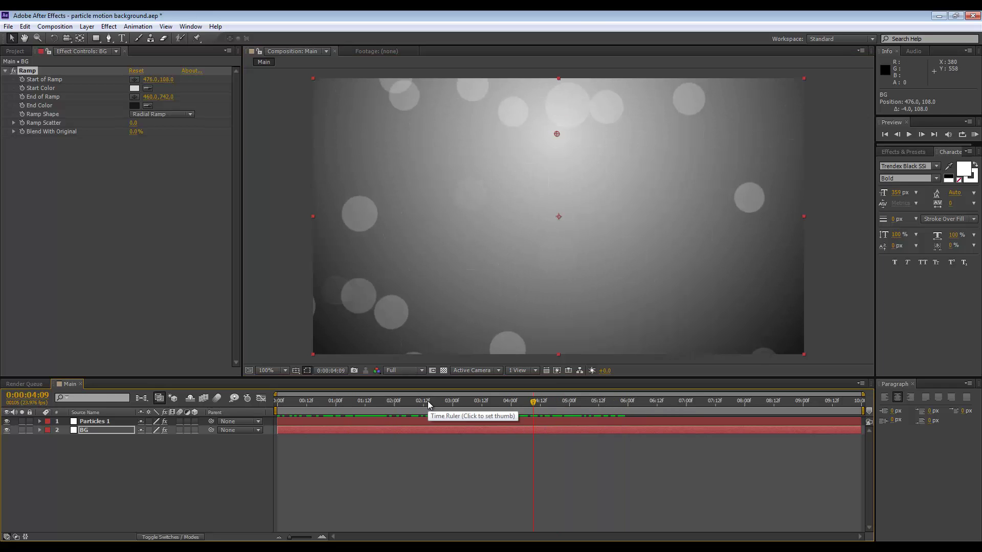
# Duplicate the Particles 1 layer and rename the copy 'Particles 2'
pyautogui.click(98, 424)
pyautogui.hotkey('ctrl', 'd')
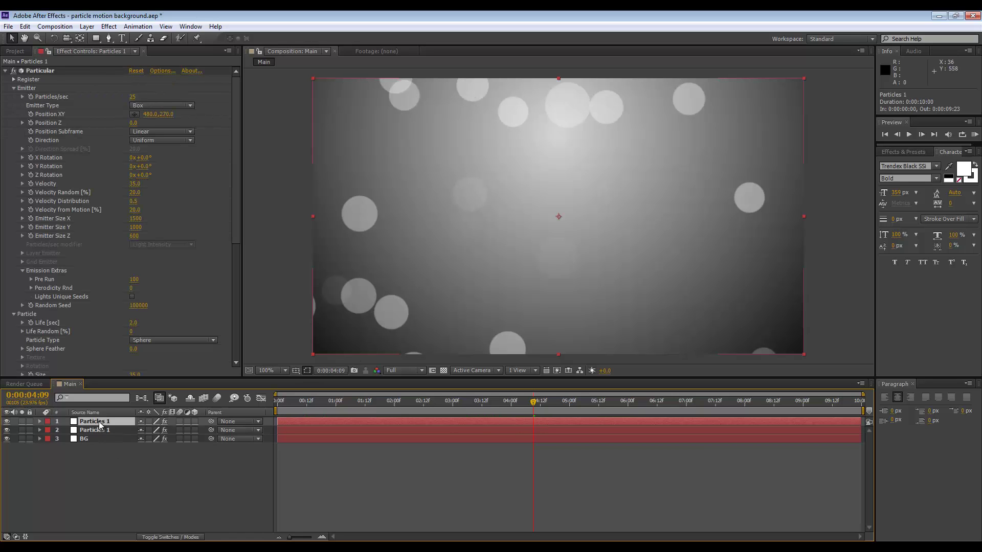
pyautogui.press('Return')
pyautogui.write('Particle')
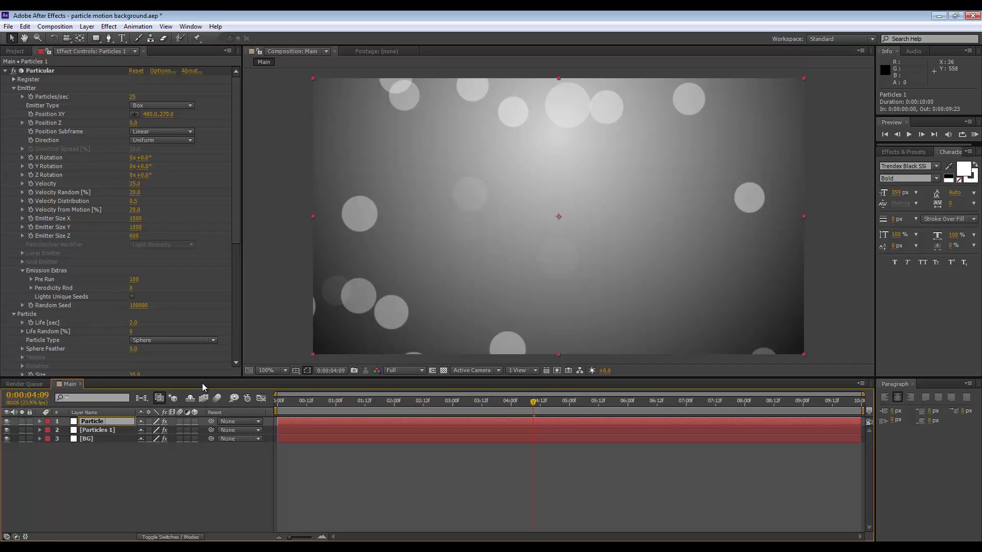
pyautogui.write('s 2')
pyautogui.press('Return')
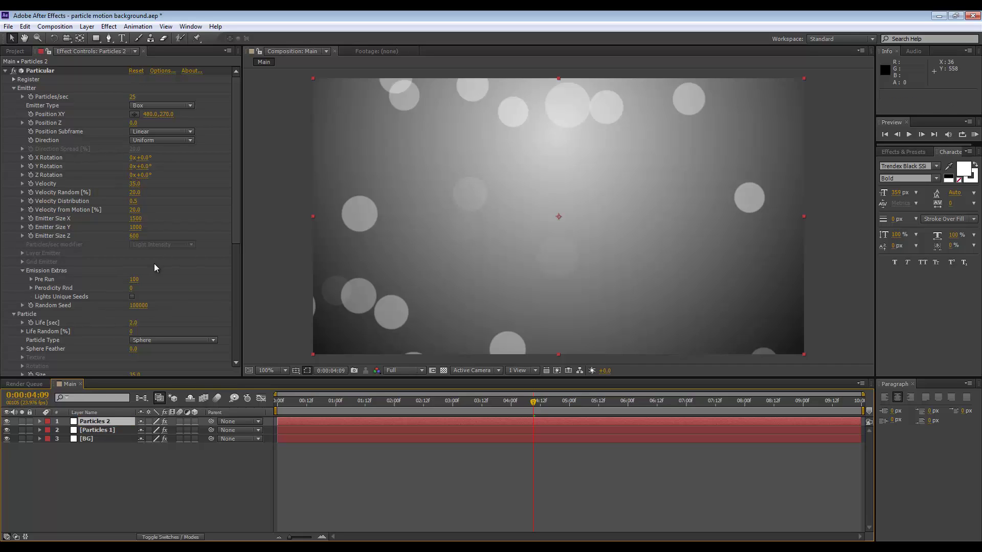
# Set Particles 2's particle size to 10 and change its Random Seed to 100270
pyautogui.moveTo(231, 212); pyautogui.dragTo(228, 276)
pyautogui.click(136, 281)
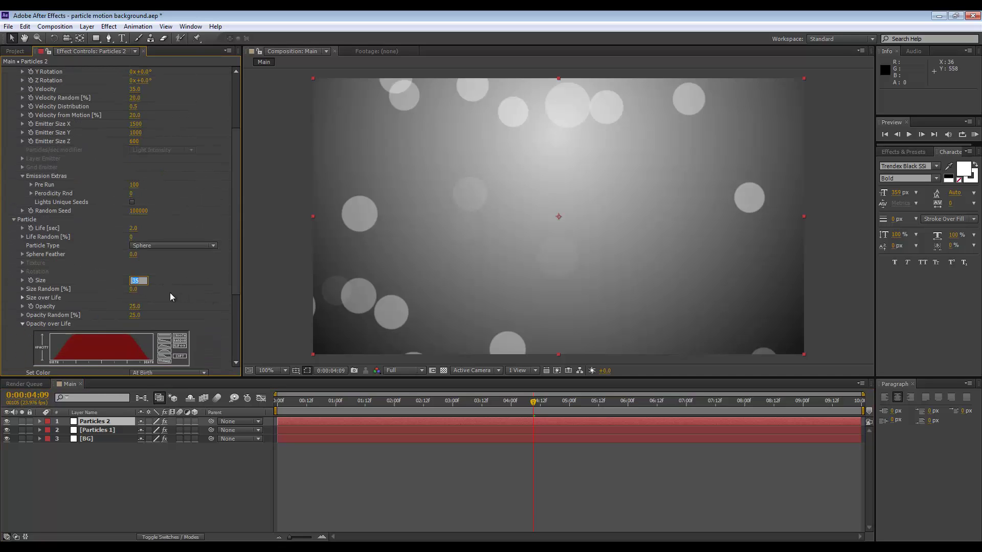
pyautogui.write('10')
pyautogui.press('Return')
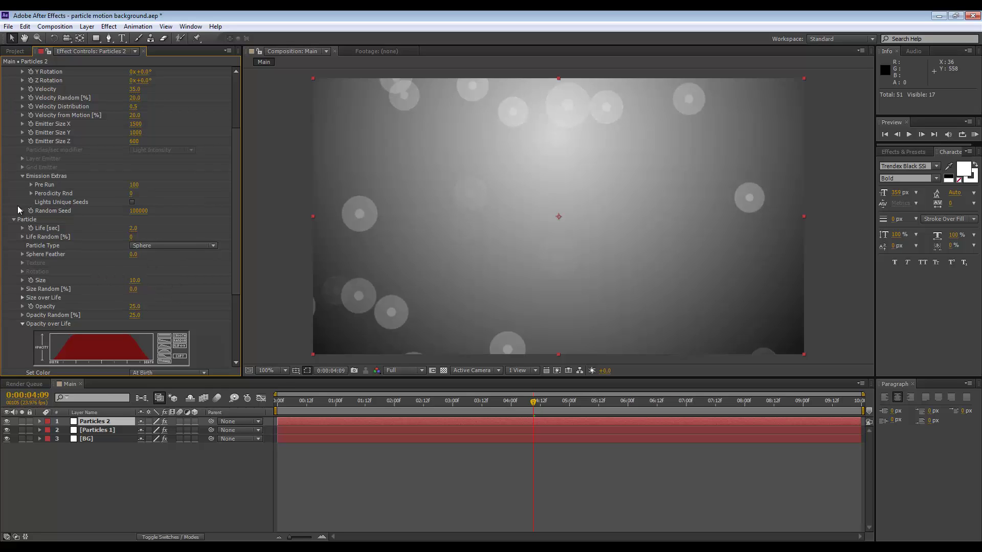
pyautogui.moveTo(137, 211); pyautogui.dragTo(151, 209)
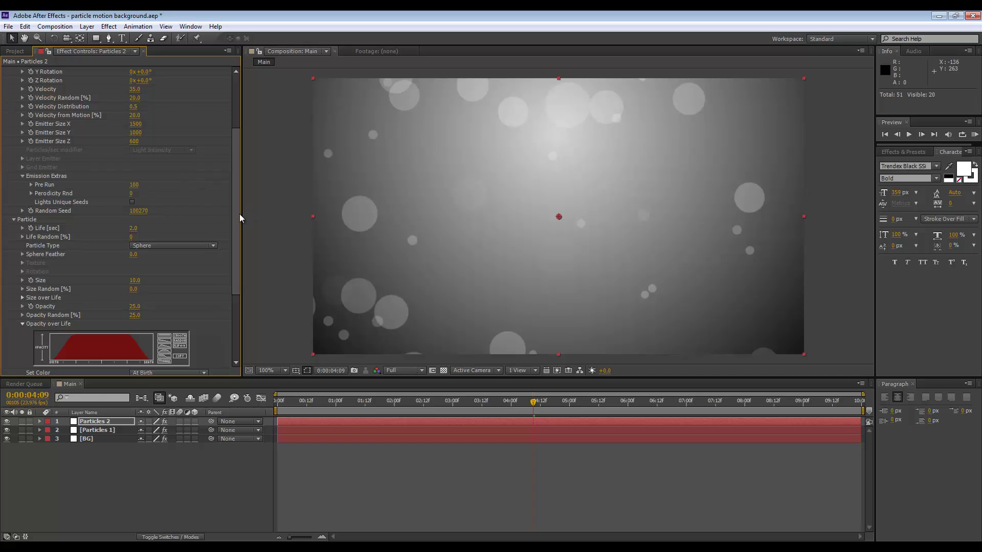
pyautogui.moveTo(234, 215); pyautogui.dragTo(228, 133)
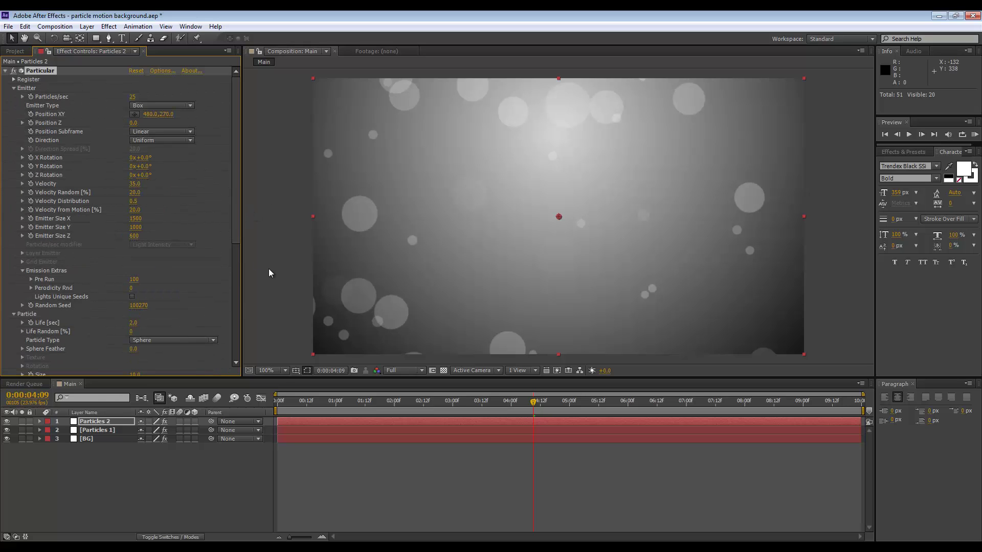
# Set Particles 2's emission to 50 particles per second and preview it
pyautogui.click(132, 97)
pyautogui.write('50')
pyautogui.press('Return')
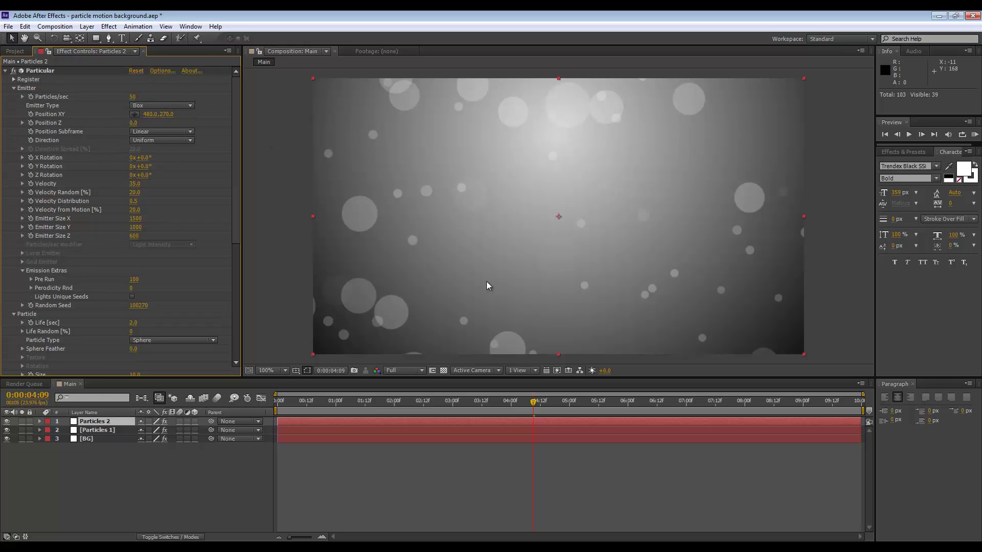
pyautogui.moveTo(520, 402); pyautogui.dragTo(547, 408)
# Give the particles a 3-second life with opacity rising quickly, then fading linearly
pyautogui.moveTo(238, 196); pyautogui.dragTo(222, 249)
pyautogui.click(135, 277)
pyautogui.press('Return')
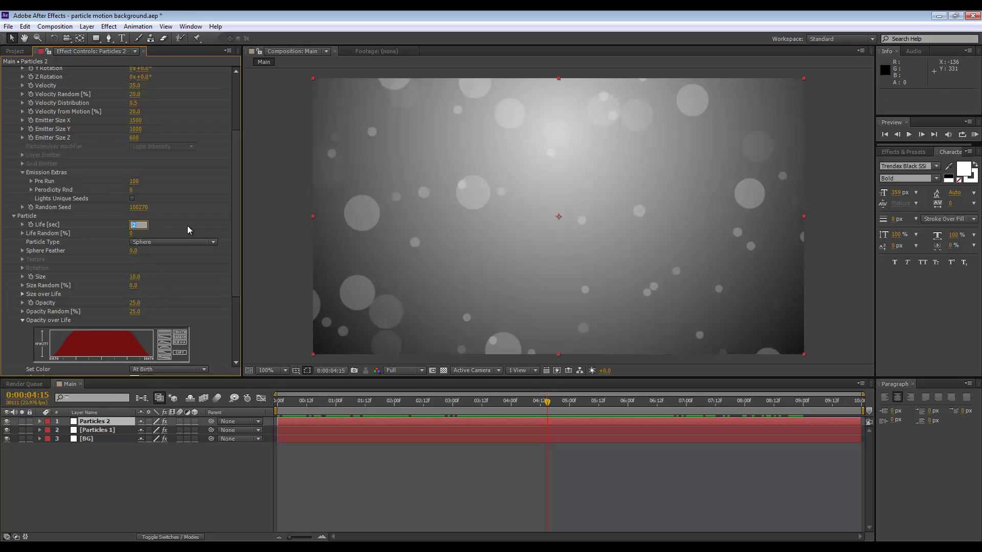
pyautogui.press('Return')
pyautogui.scroll(-3, 227, 276)
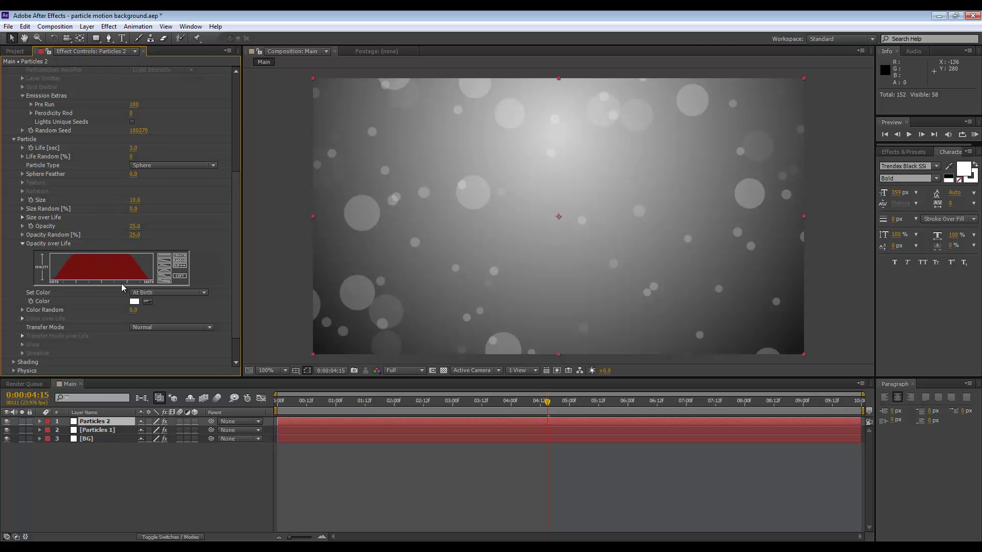
pyautogui.click(164, 270)
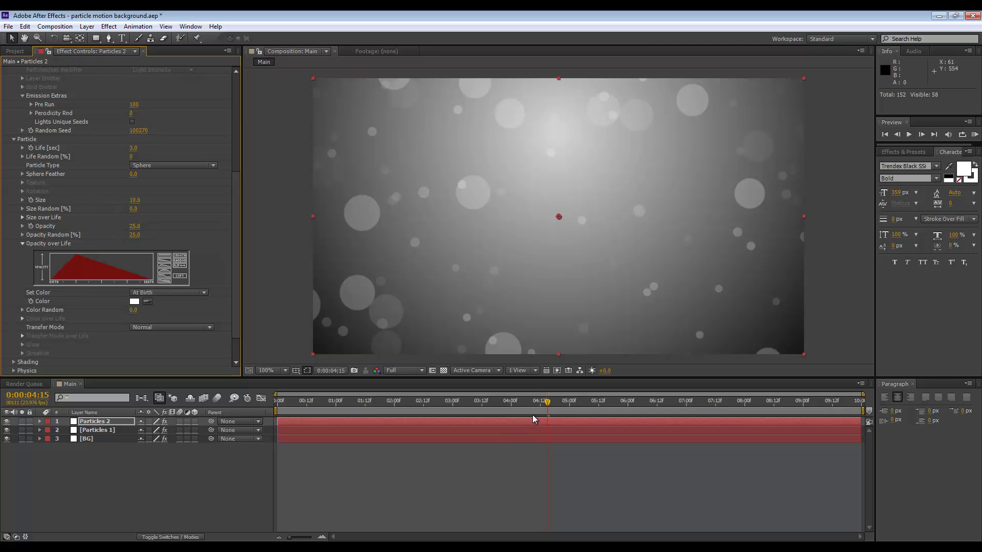
pyautogui.moveTo(540, 404); pyautogui.dragTo(502, 410)
# Switch Particular's Transfer Mode to Add and inspect the circles at 200% zoom
pyautogui.click(142, 330)
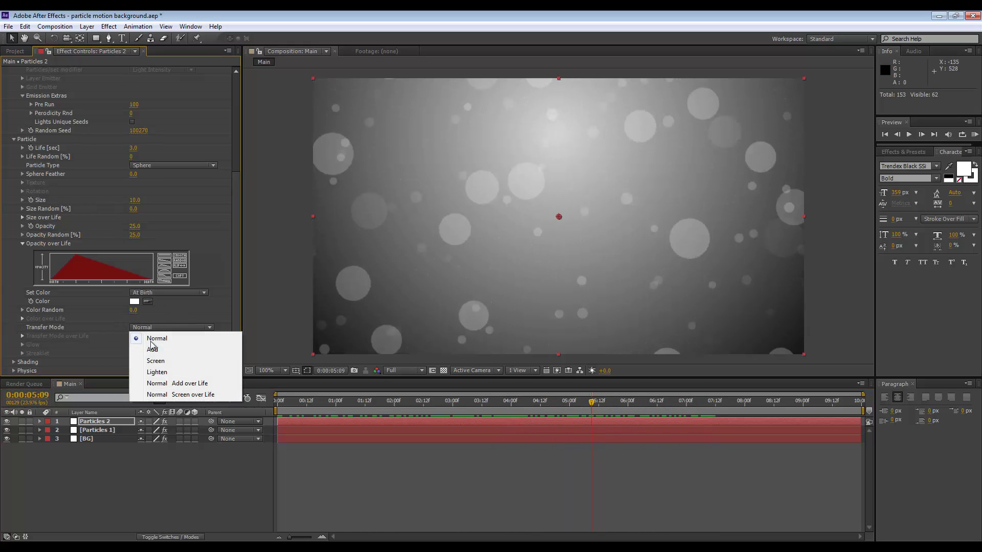
pyautogui.click(149, 350)
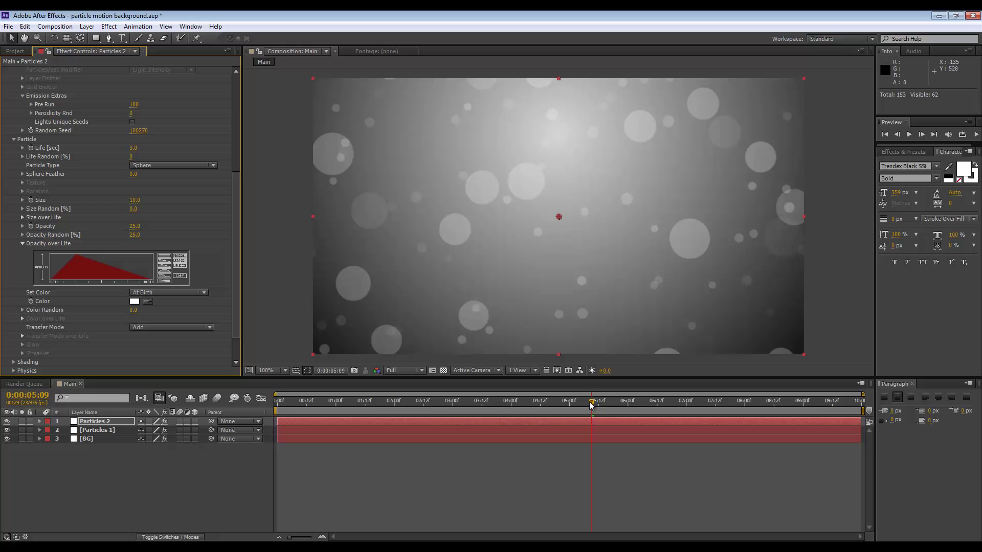
pyautogui.click(355, 403)
pyautogui.click(346, 402)
pyautogui.press('.')
pyautogui.moveTo(326, 182); pyautogui.dragTo(540, 246)
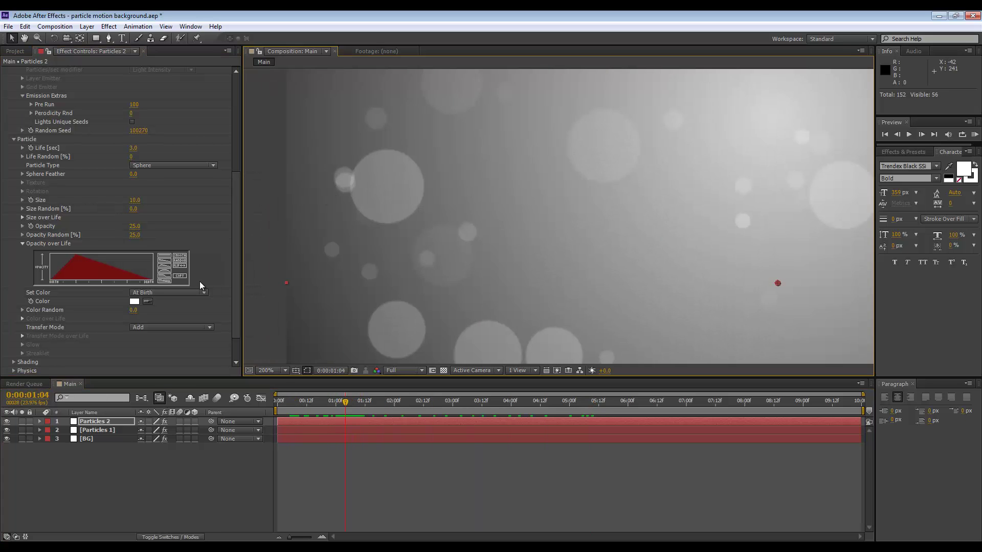
# Compare against Normal blending, restore Add, and return the view to 100%
pyautogui.click(152, 327)
pyautogui.click(167, 341)
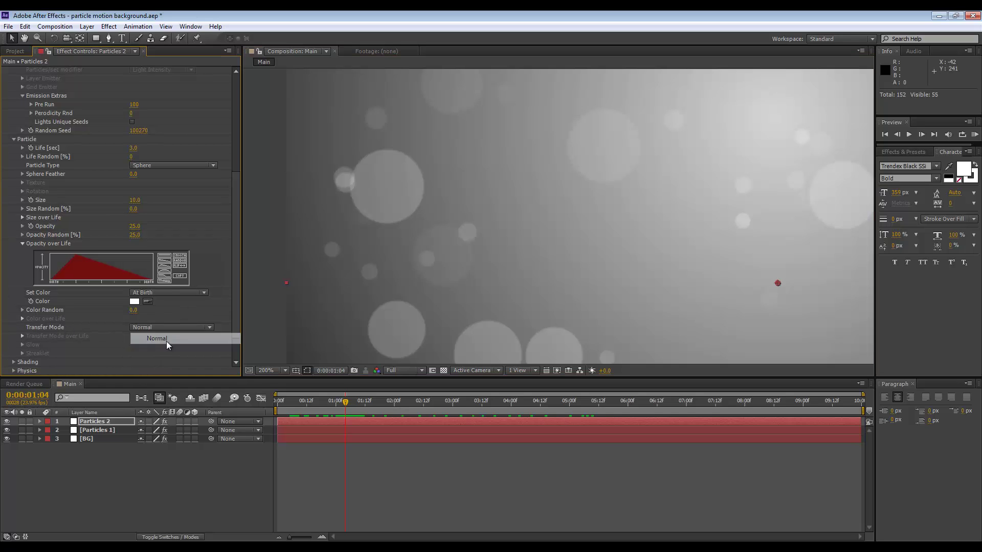
pyautogui.click(158, 330)
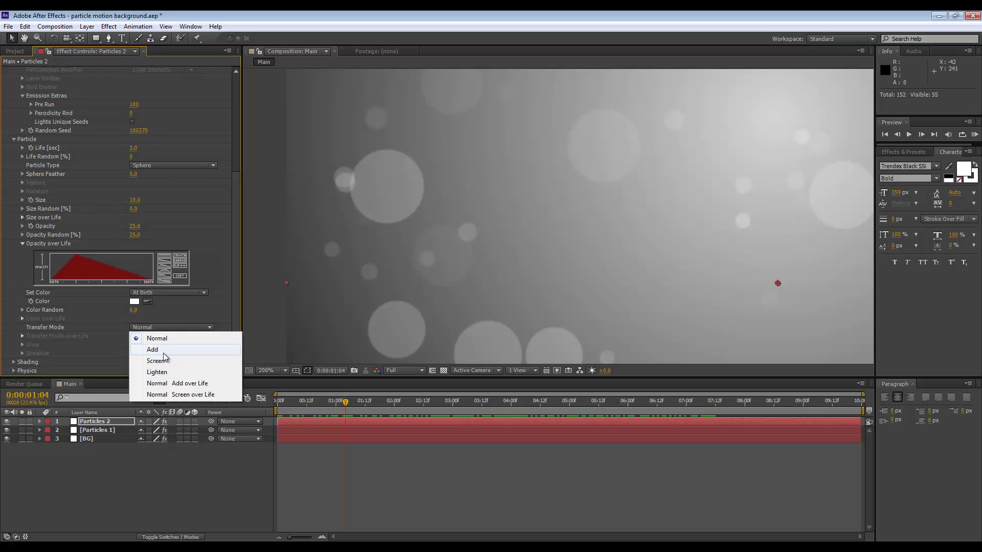
pyautogui.click(164, 353)
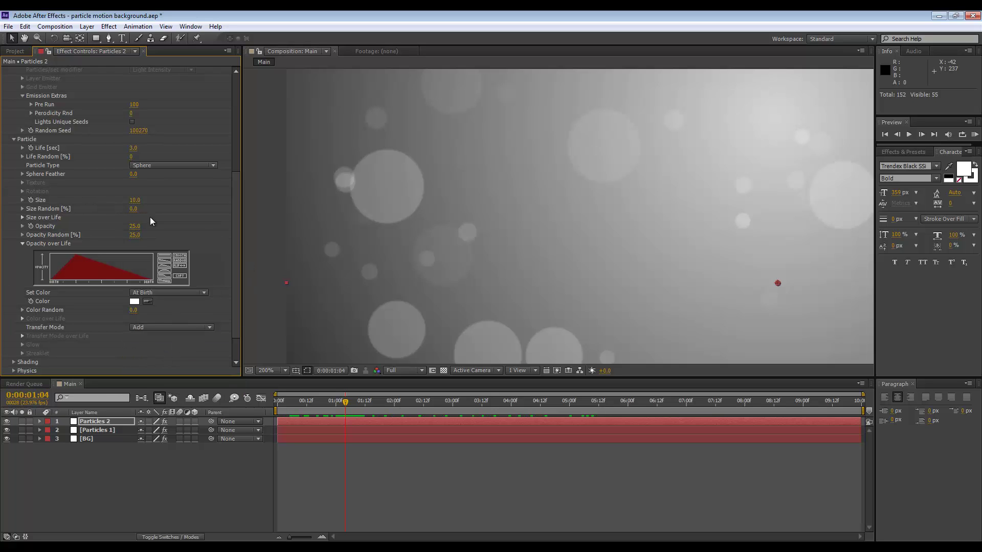
pyautogui.press(',')
pyautogui.moveTo(522, 252); pyautogui.dragTo(362, 210)
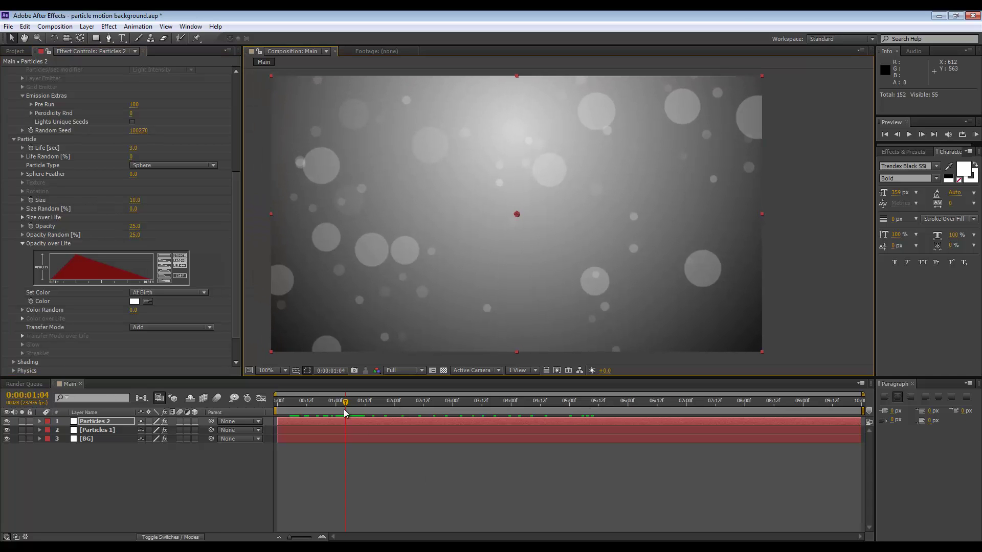
pyautogui.moveTo(345, 402); pyautogui.dragTo(598, 417)
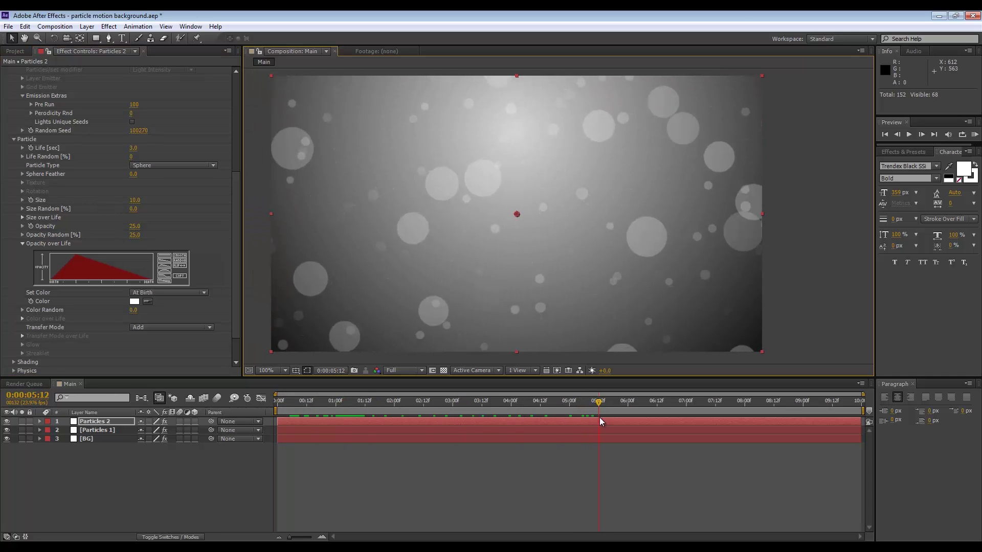
# Delete the extra Particular 2 effect from the Particles 2 layer
pyautogui.click(108, 424)
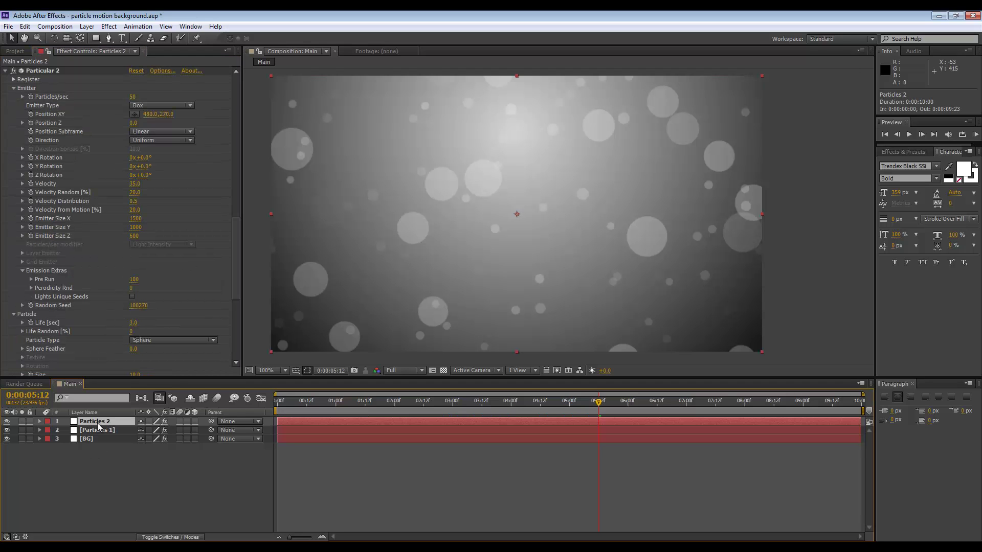
pyautogui.scroll(-5, 7, 77)
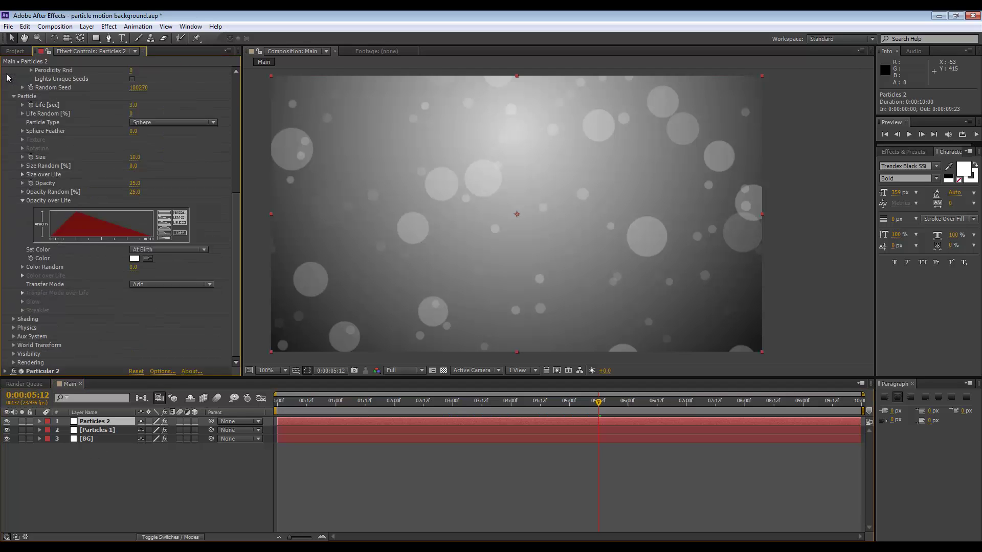
pyautogui.scroll(10, 7, 76)
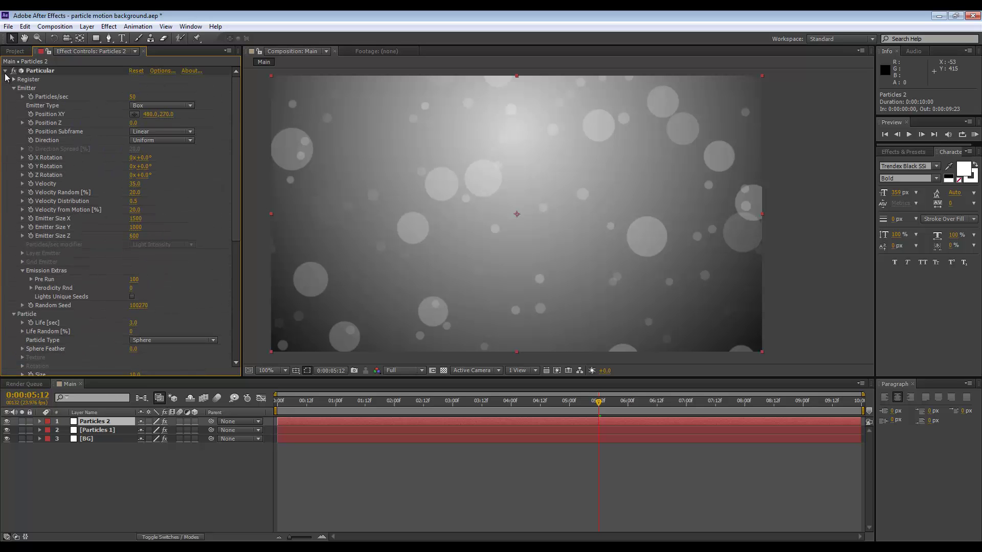
pyautogui.click(6, 79)
pyautogui.click(43, 80)
pyautogui.press('Delete')
# Duplicate Particles 2 as Particles 3 emitting 250 particles per second
pyautogui.click(101, 422)
pyautogui.hotkey('ctrl', 'd')
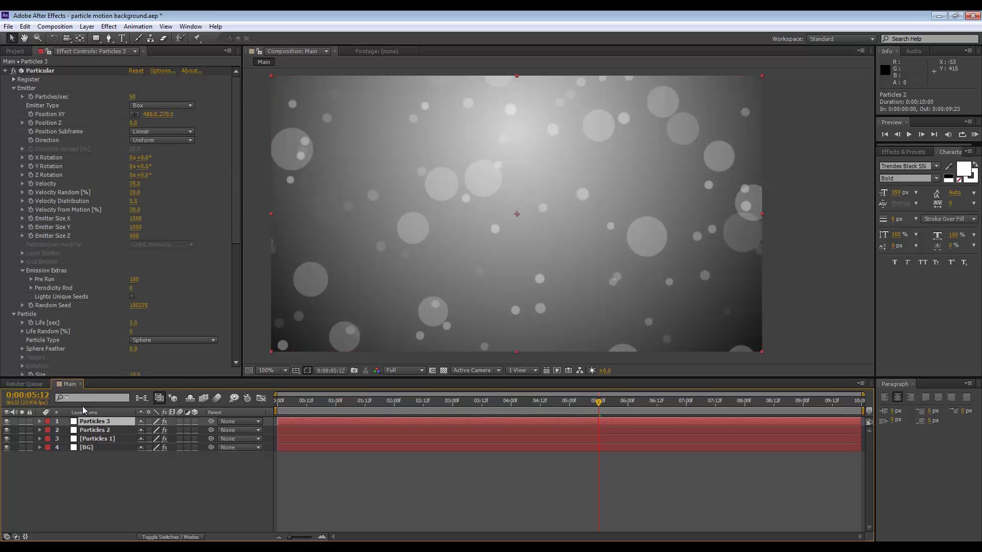
pyautogui.click(132, 97)
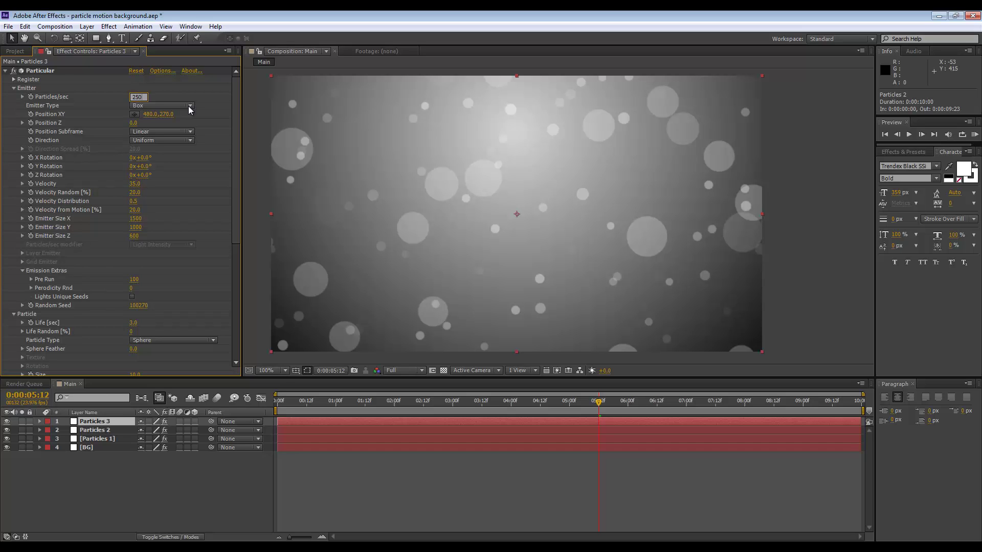
pyautogui.press('Return')
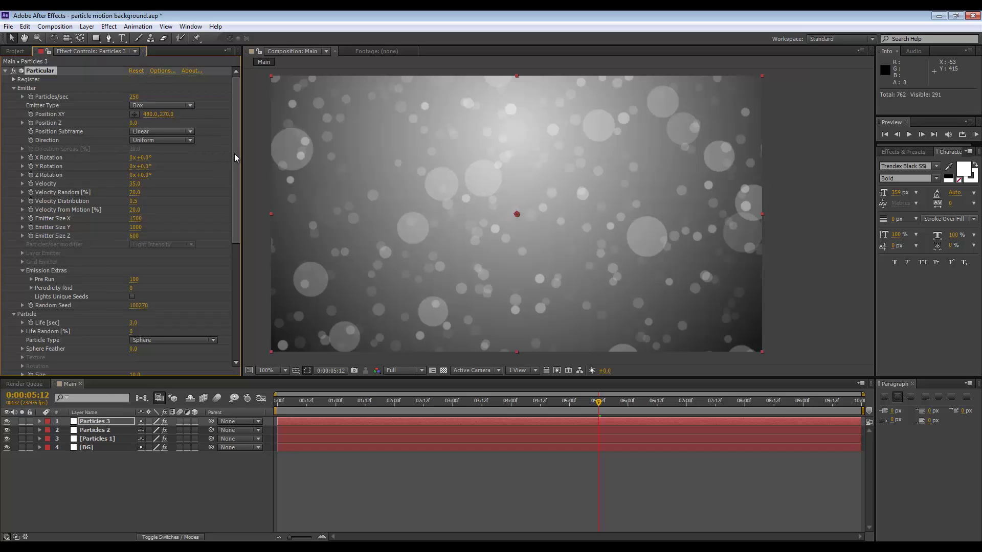
# Give Particles 3 size 1 specks at opacity 100 with 0 opacity randomness
pyautogui.moveTo(234, 153); pyautogui.dragTo(158, 236)
pyautogui.click(145, 239)
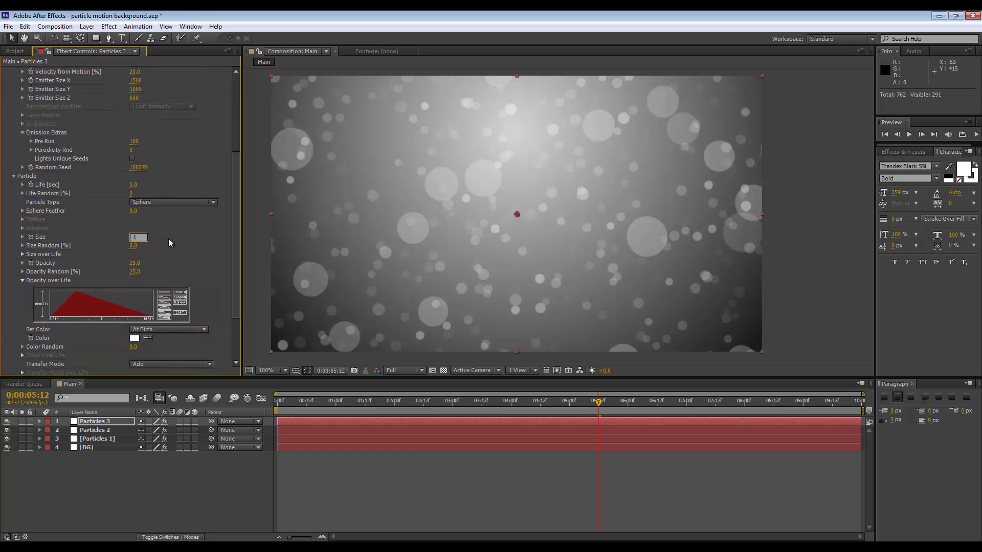
pyautogui.write('1')
pyautogui.press('Return')
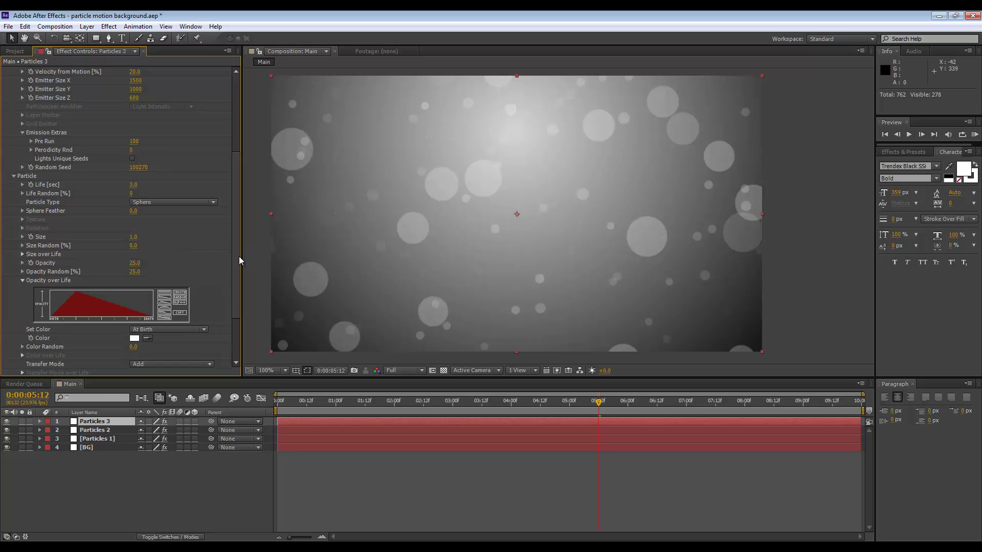
pyautogui.moveTo(236, 262); pyautogui.dragTo(232, 287)
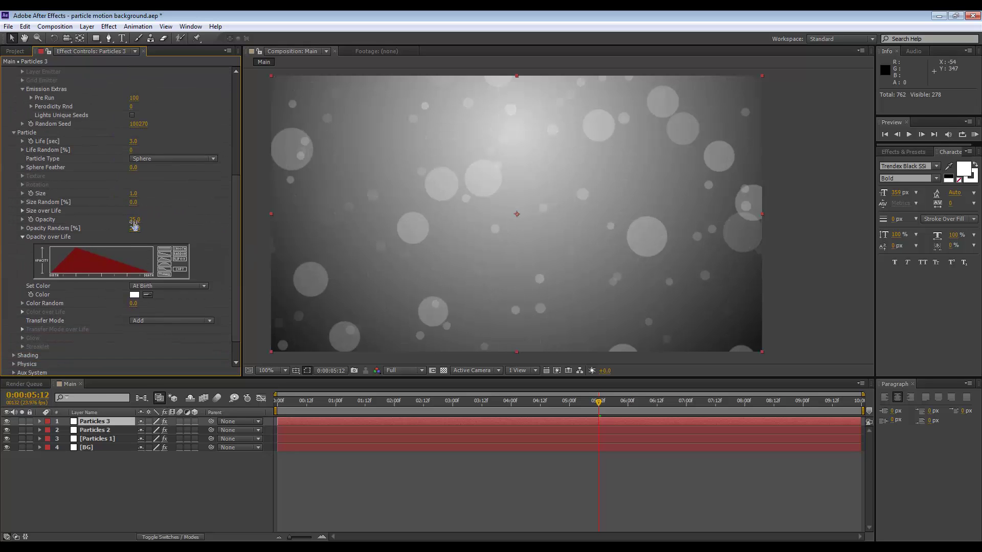
pyautogui.moveTo(134, 224); pyautogui.dragTo(247, 230)
pyautogui.moveTo(143, 228); pyautogui.dragTo(91, 228)
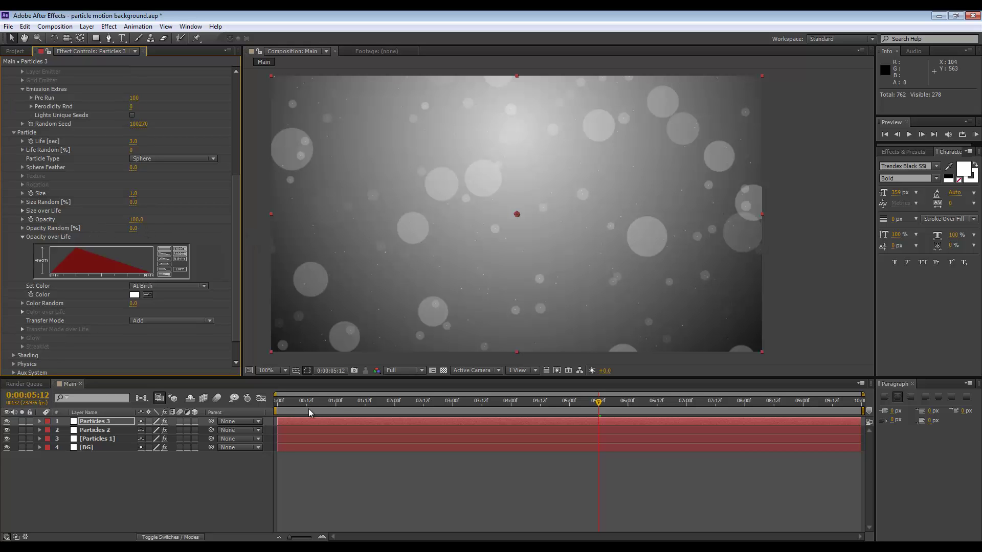
pyautogui.moveTo(285, 405); pyautogui.dragTo(544, 417)
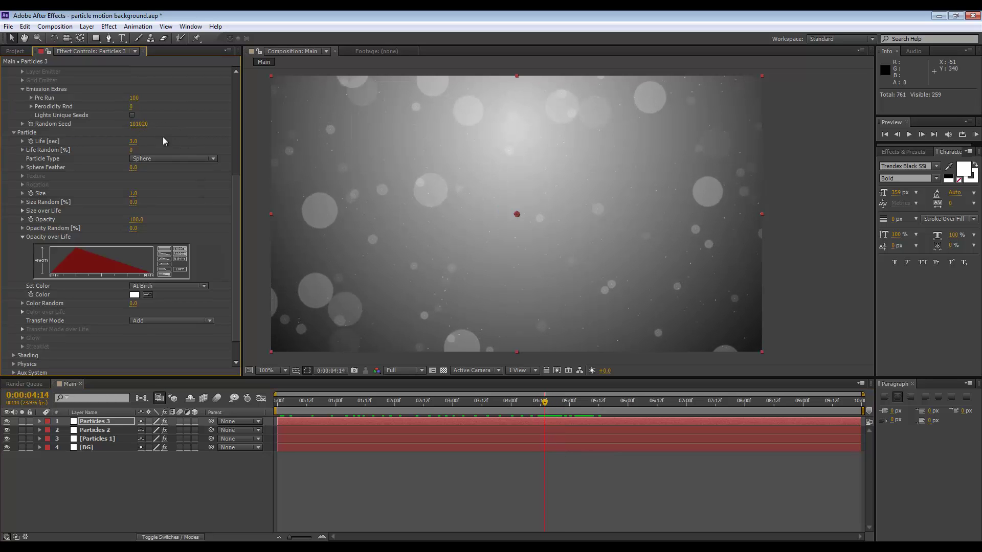
# Increase the speck size to 2 and preview the specks across frames
pyautogui.click(133, 194)
pyautogui.write('2')
pyautogui.press('Return')
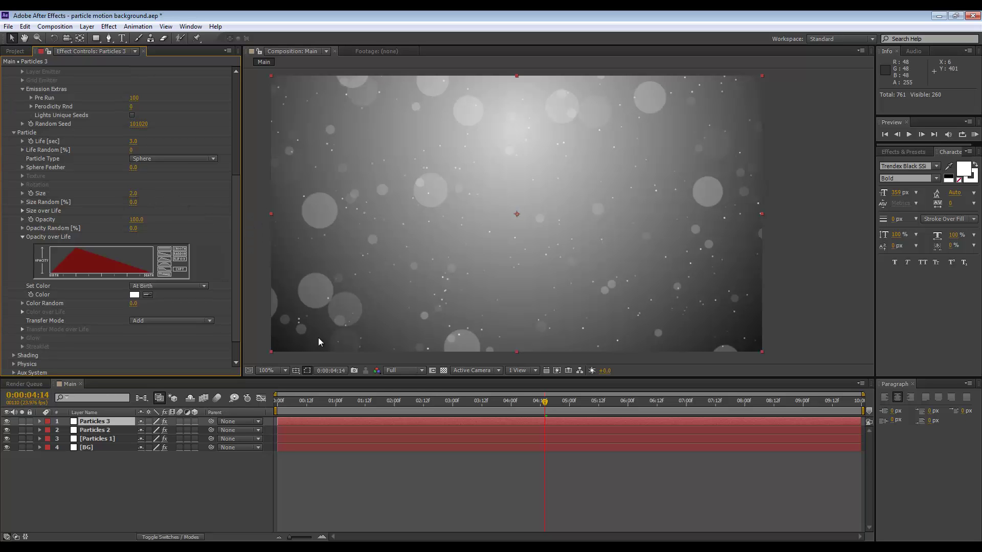
pyautogui.moveTo(367, 403); pyautogui.dragTo(438, 406)
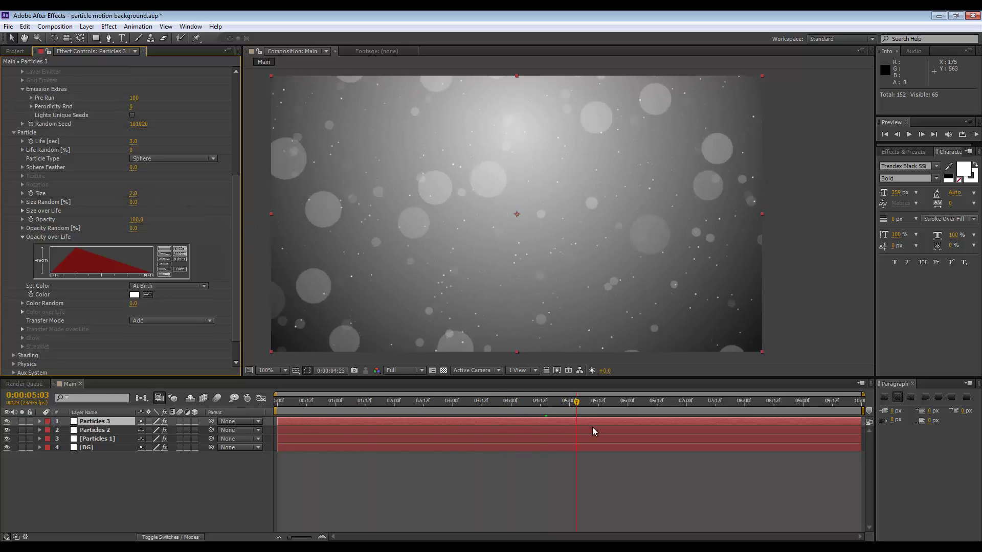
pyautogui.moveTo(302, 400); pyautogui.dragTo(428, 401)
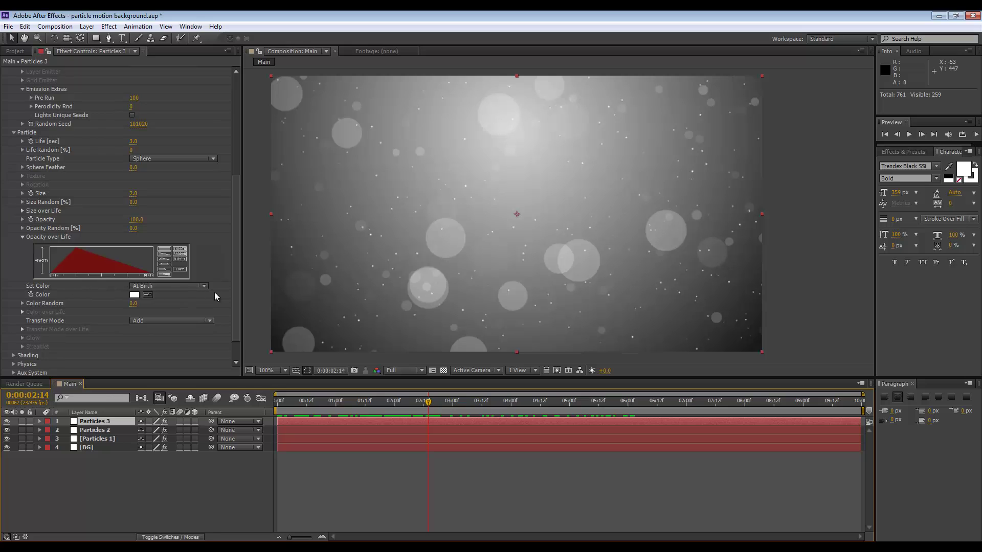
# Apply the random descending Opacity over Life preset to Particles 3 and preview the sparkle
pyautogui.click(164, 274)
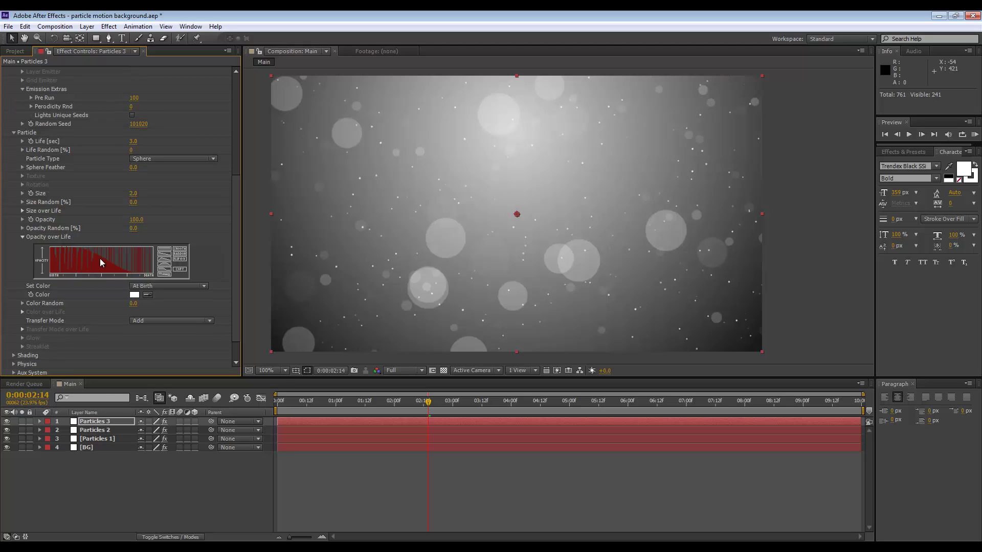
pyautogui.moveTo(355, 398); pyautogui.dragTo(564, 408)
# Set Particles 1's emission to 35 particles per second and check several frames
pyautogui.click(97, 439)
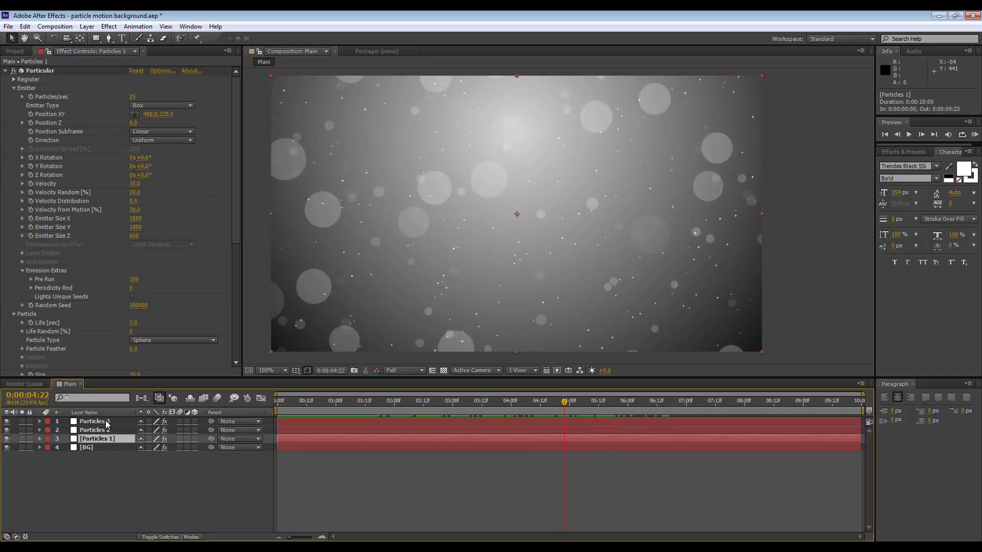
pyautogui.click(135, 97)
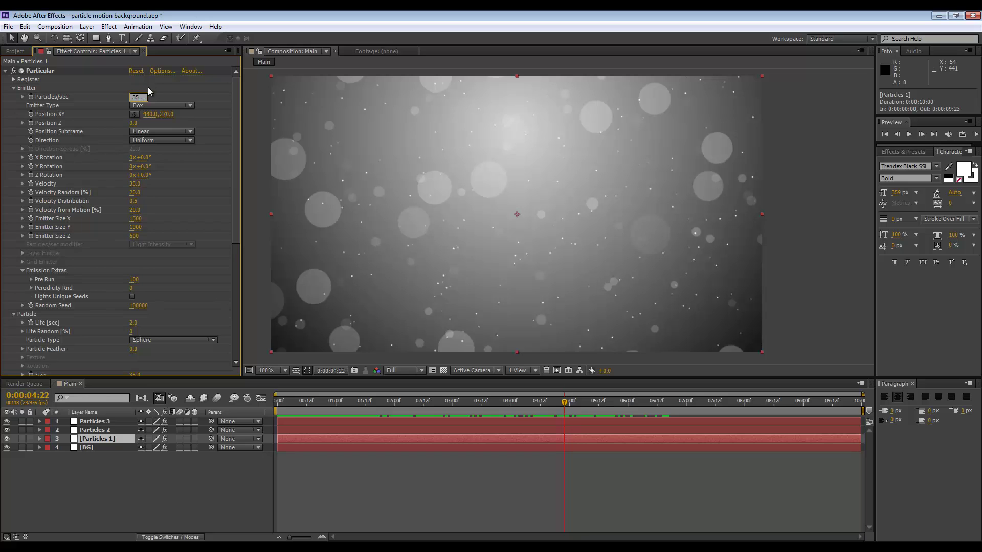
pyautogui.write('35')
pyautogui.press('Return')
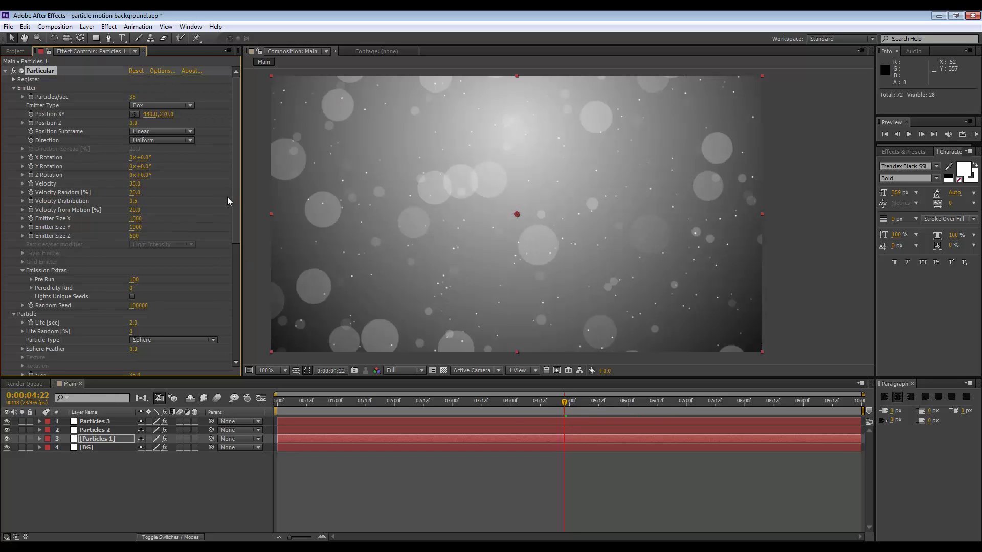
pyautogui.moveTo(238, 196); pyautogui.dragTo(223, 115)
pyautogui.moveTo(395, 403); pyautogui.dragTo(494, 404)
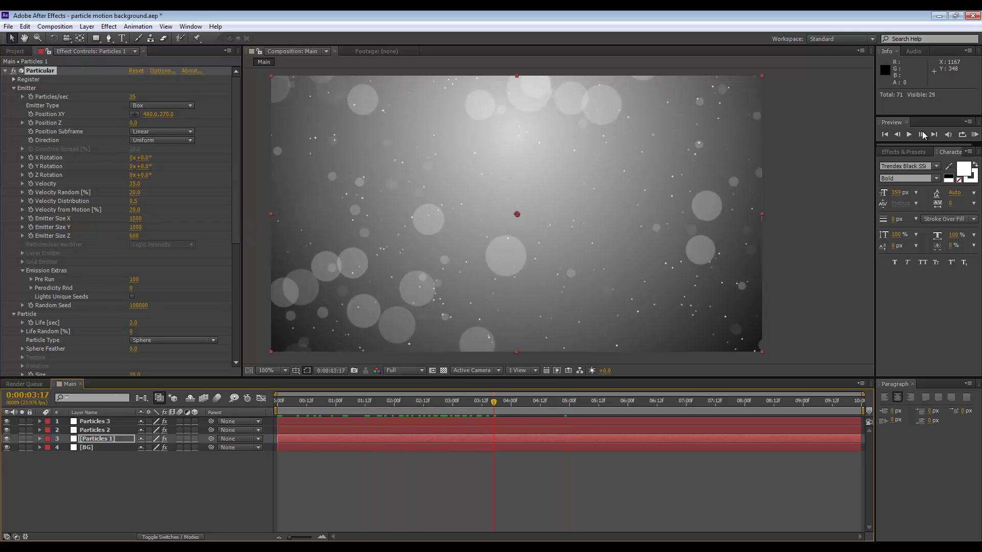
# Play a RAM preview of the composition, then select all three particle layers
pyautogui.click(975, 135)
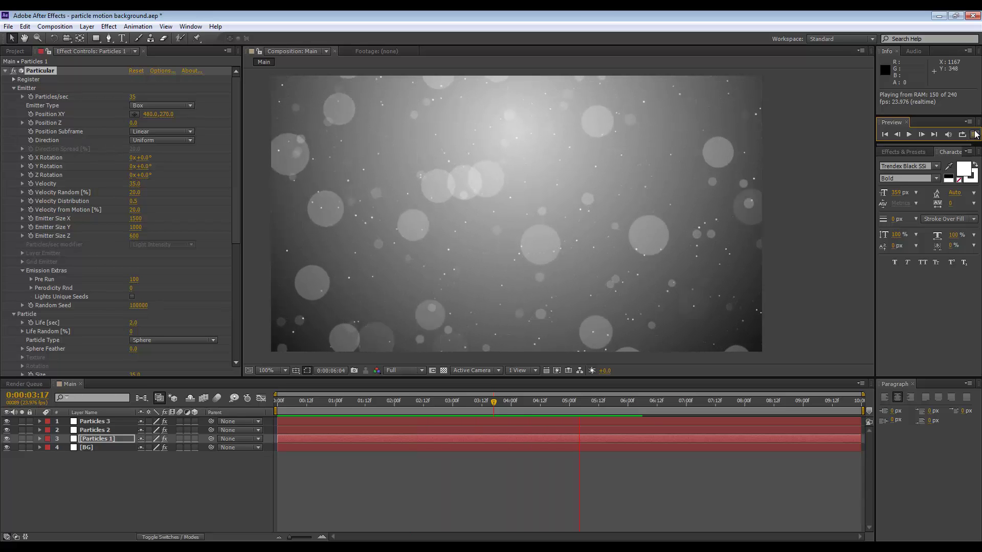
pyautogui.press('space')
pyautogui.click(145, 495)
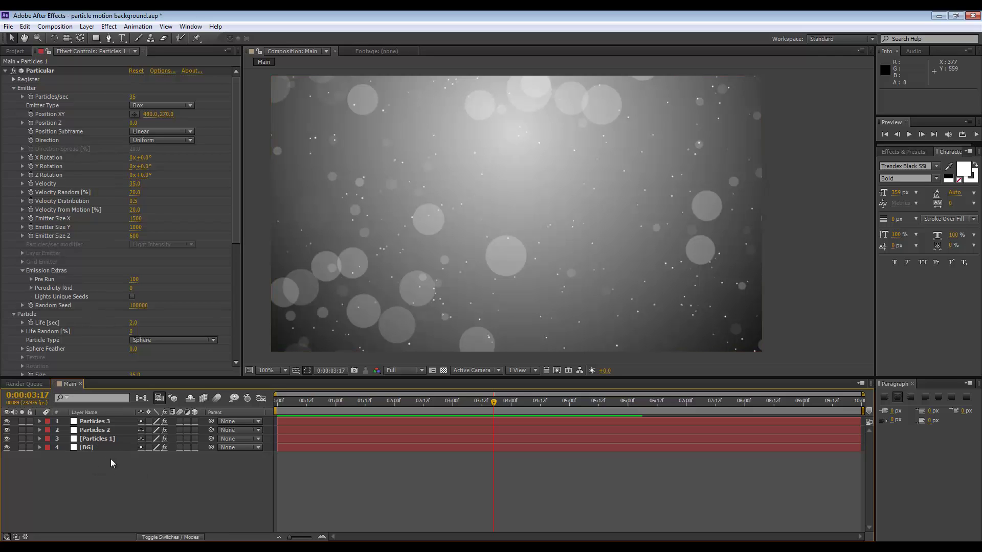
pyautogui.click(109, 422)
pyautogui.keyDown('shift'); pyautogui.click(118, 439); pyautogui.keyUp('shift')
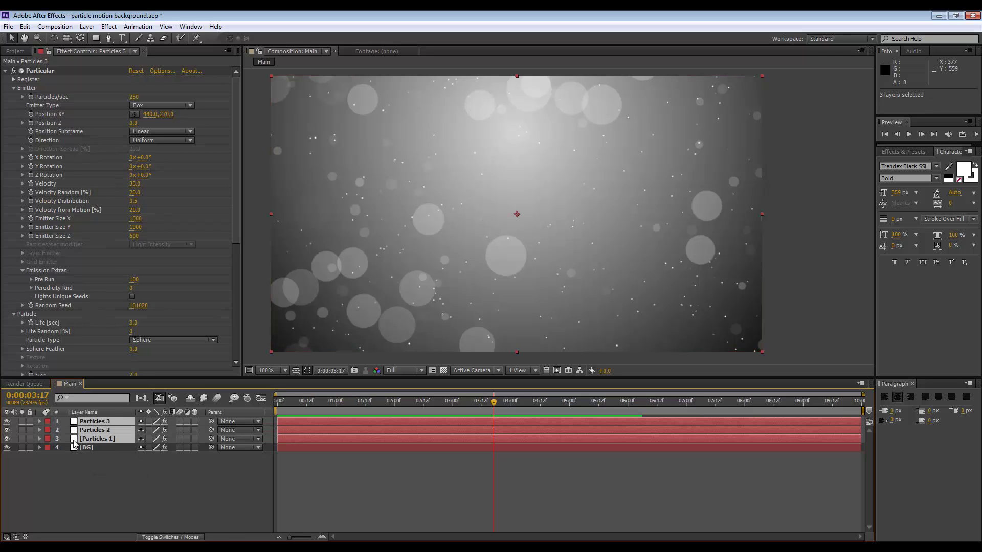
# Pre-compose the three particle layers as 'Particles 01' and duplicate that pre-comp layer
pyautogui.rightClick(95, 439)
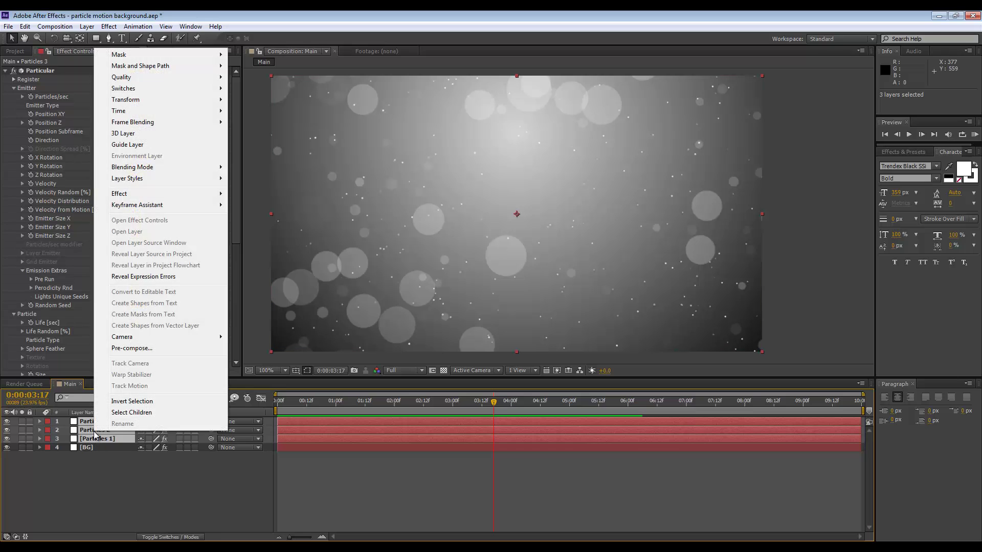
pyautogui.click(132, 348)
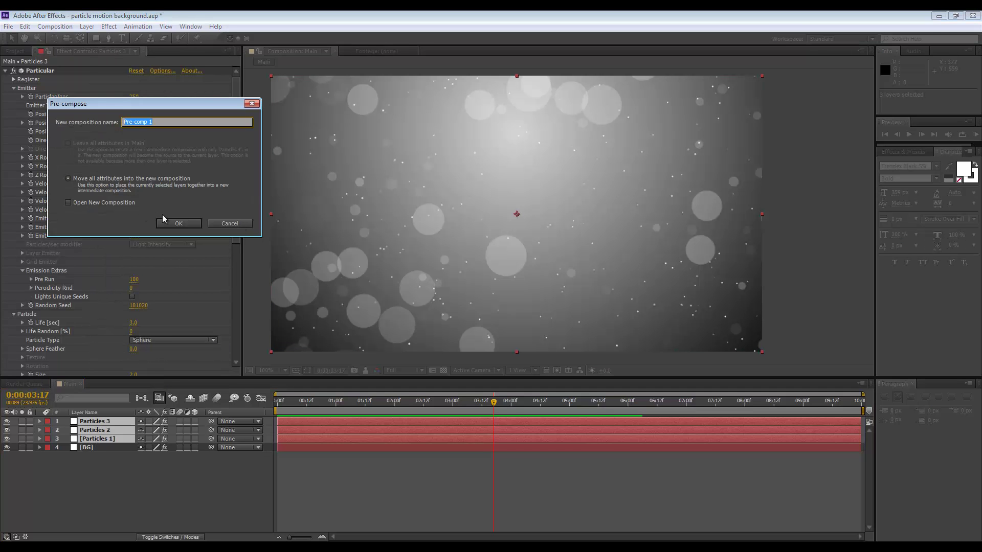
pyautogui.write('Particles')
pyautogui.press('Return')
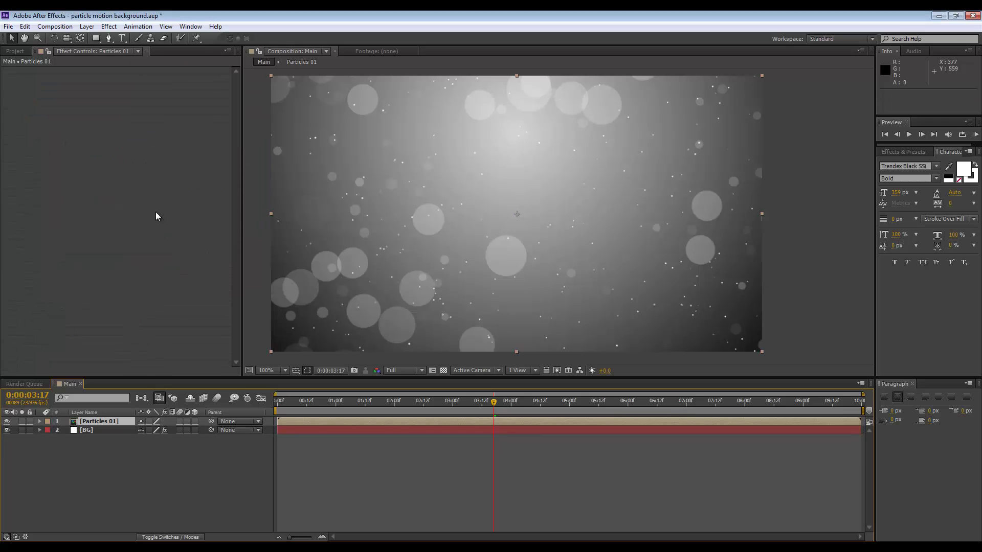
pyautogui.hotkey('ctrl', 'd')
# Add Directional Blur with Blur Length 100 to the top Particles 01 copy
pyautogui.rightClick(95, 423)
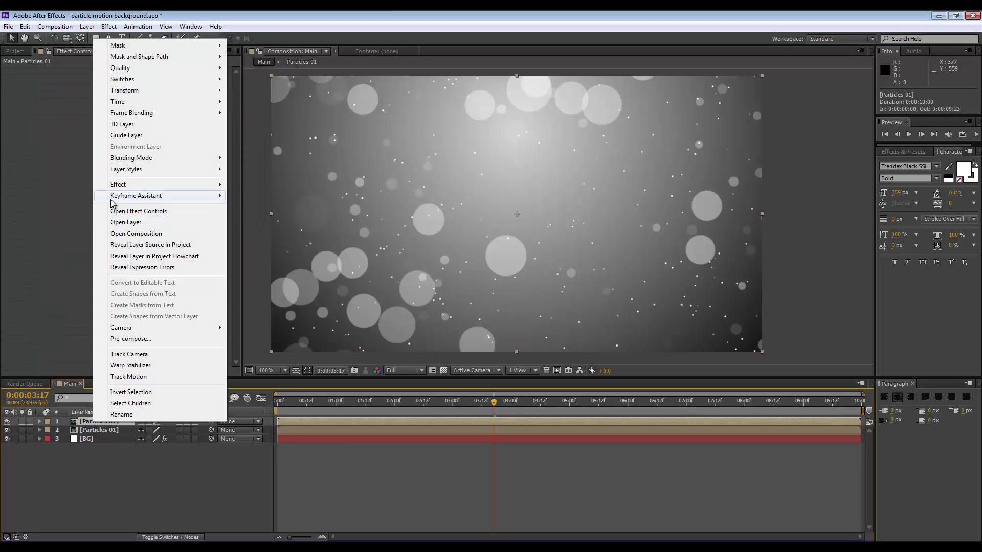
pyautogui.moveTo(130, 189)
pyautogui.moveTo(272, 230)
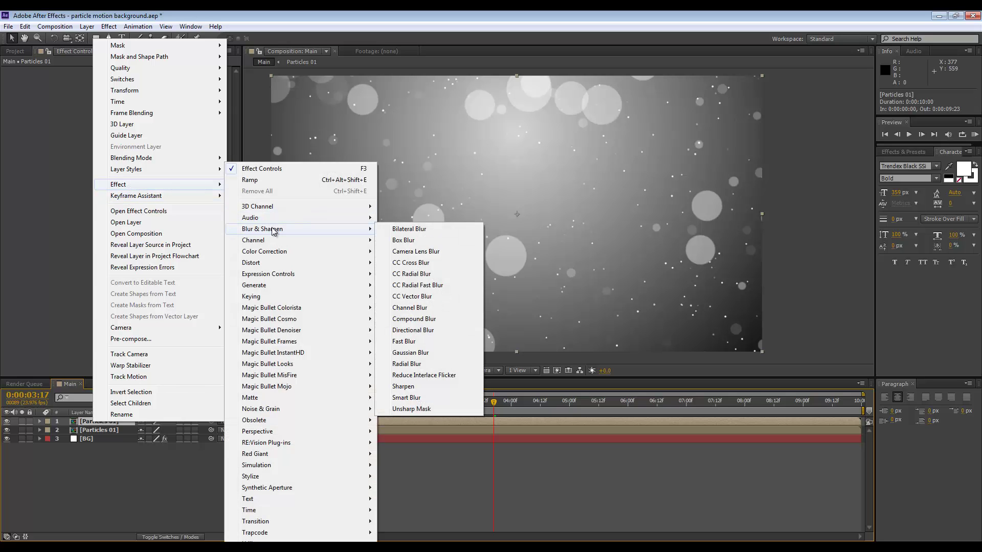
pyautogui.click(414, 330)
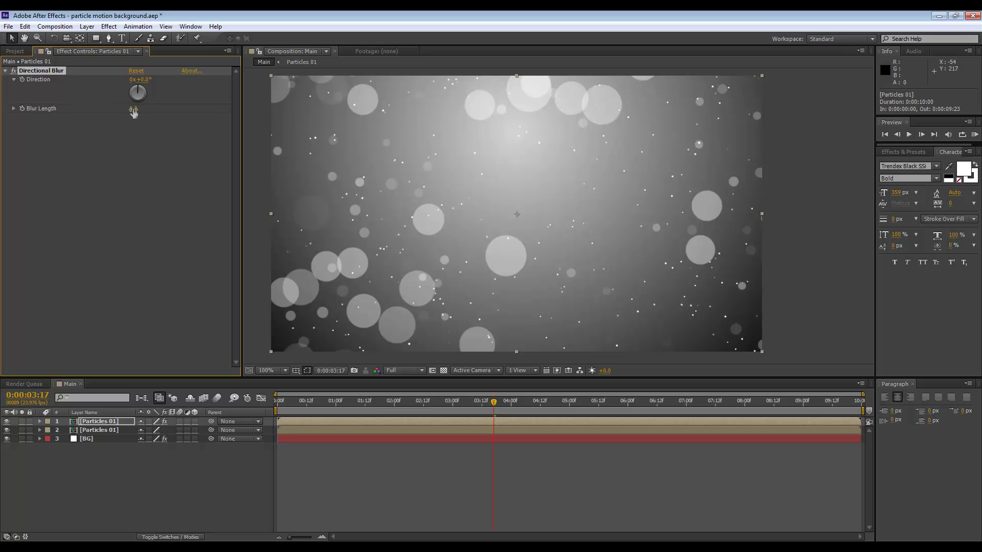
pyautogui.click(137, 196)
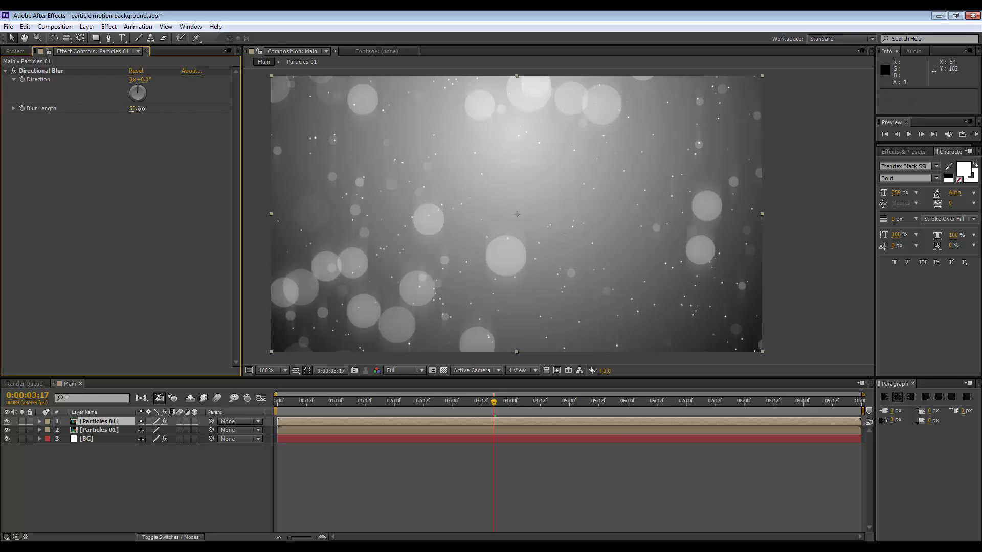
pyautogui.moveTo(139, 112); pyautogui.dragTo(144, 109)
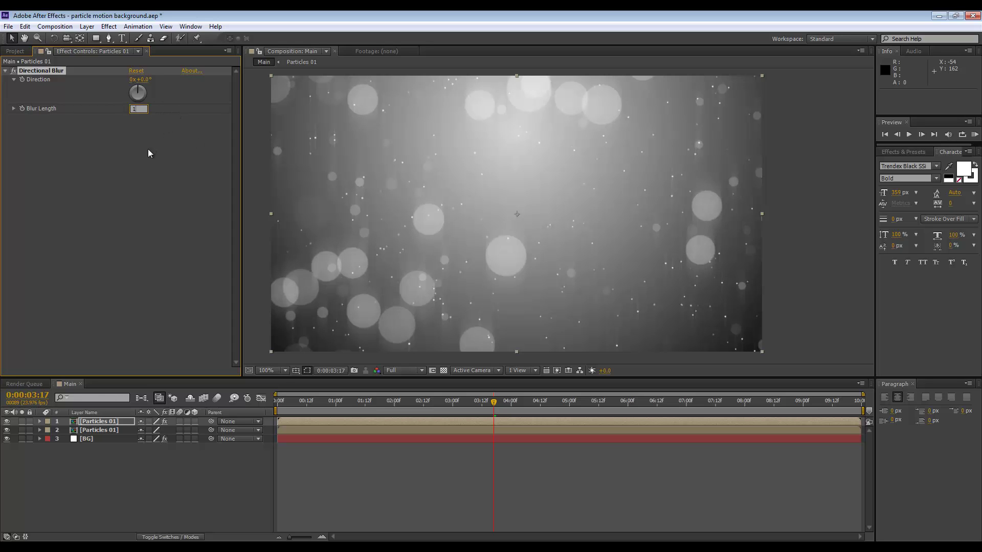
pyautogui.write('0')
pyautogui.click(157, 186)
pyautogui.moveTo(520, 410); pyautogui.dragTo(648, 405)
# Set the blur Direction to 0° for vertical streaks and hide the lower Particles 01 copy
pyautogui.moveTo(144, 84); pyautogui.dragTo(150, 88)
pyautogui.write('90')
pyautogui.press('Return')
pyautogui.moveTo(279, 400); pyautogui.dragTo(329, 400)
pyautogui.press('space')
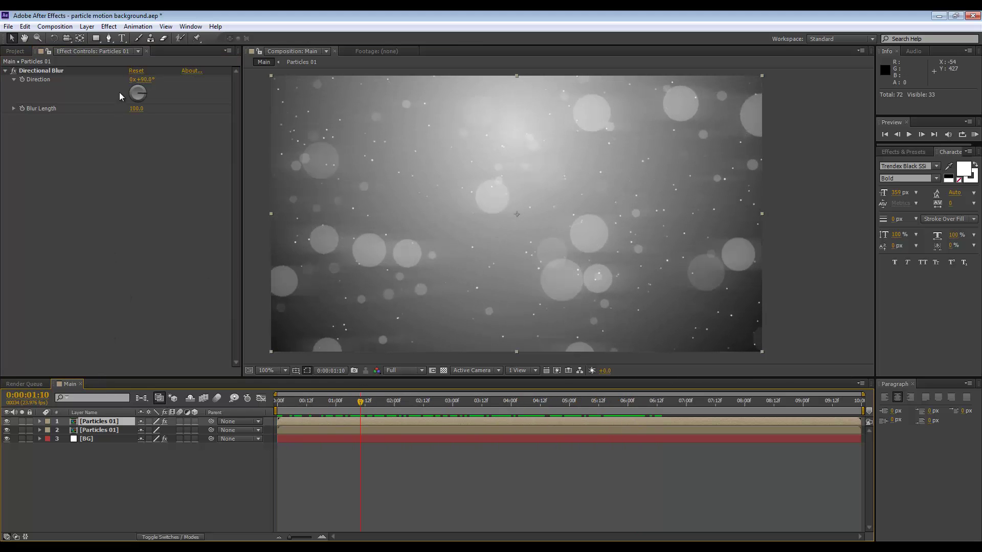
pyautogui.click(146, 80)
pyautogui.write('0')
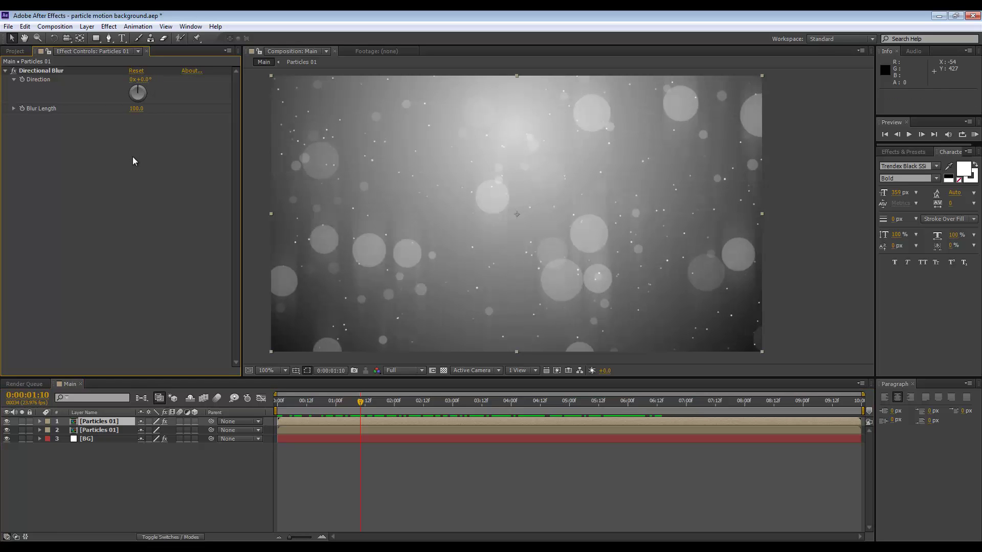
pyautogui.click(8, 431)
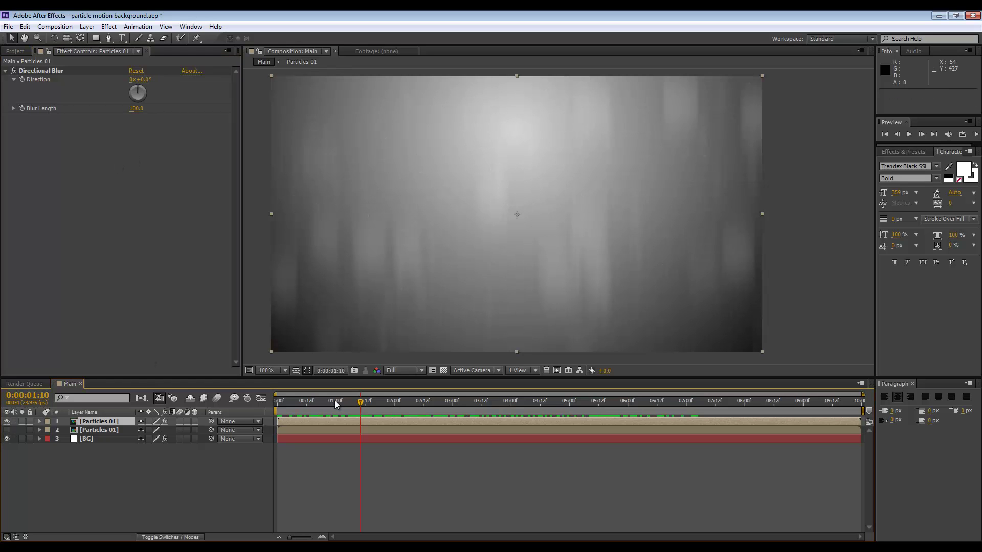
pyautogui.moveTo(362, 402); pyautogui.dragTo(754, 386)
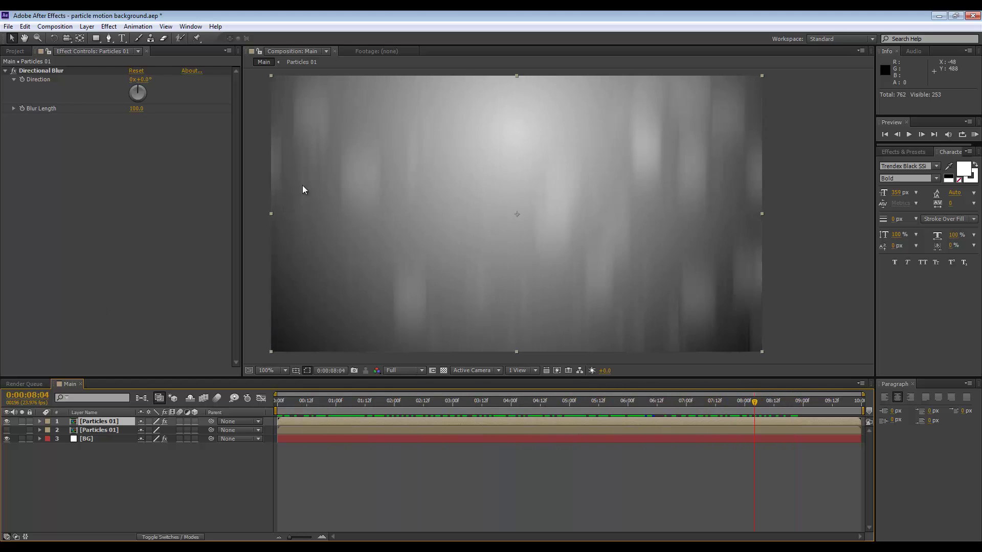
# Add Levels to the streak layer with Alpha Input White 57, then unhide the sharp particle copy
pyautogui.rightClick(86, 424)
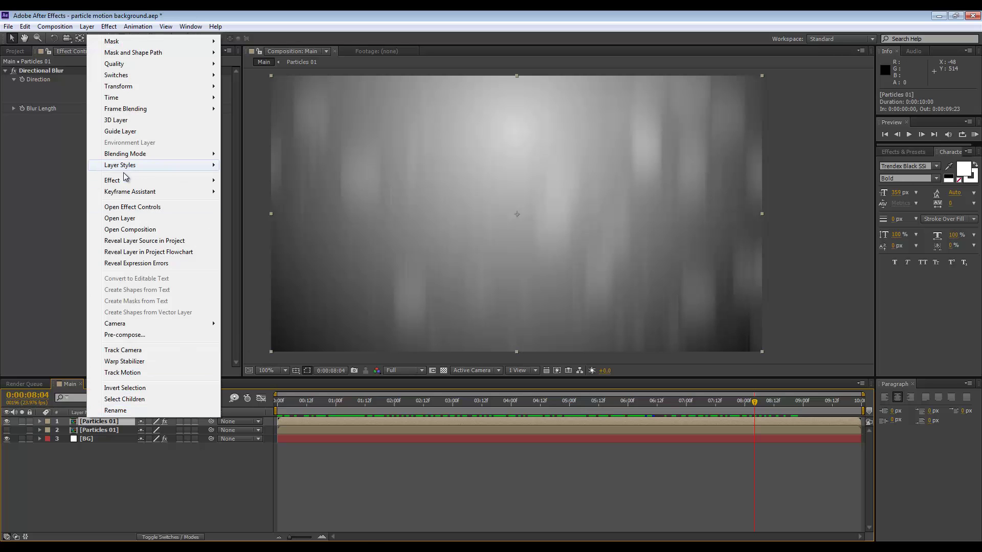
pyautogui.moveTo(169, 181)
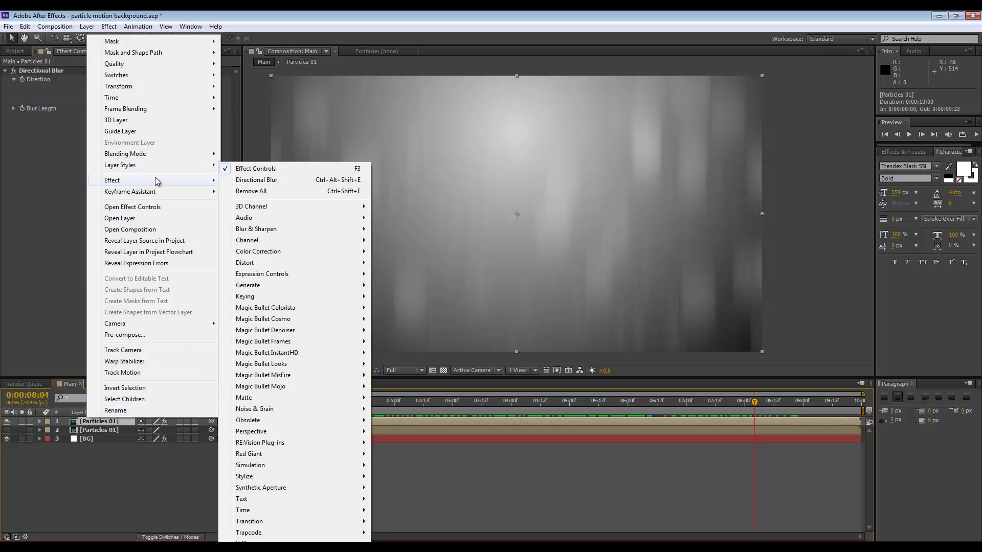
pyautogui.moveTo(295, 251)
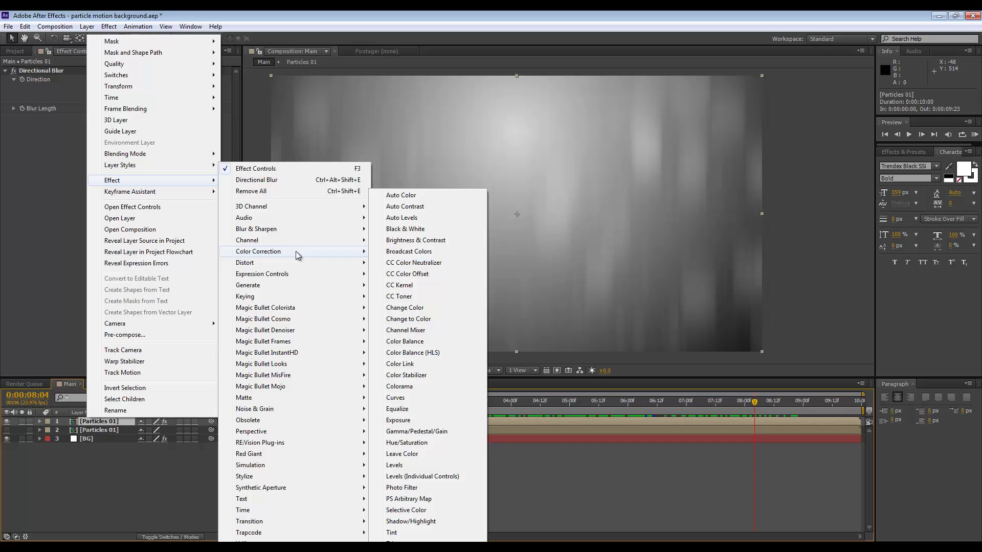
pyautogui.click(402, 460)
pyautogui.click(148, 128)
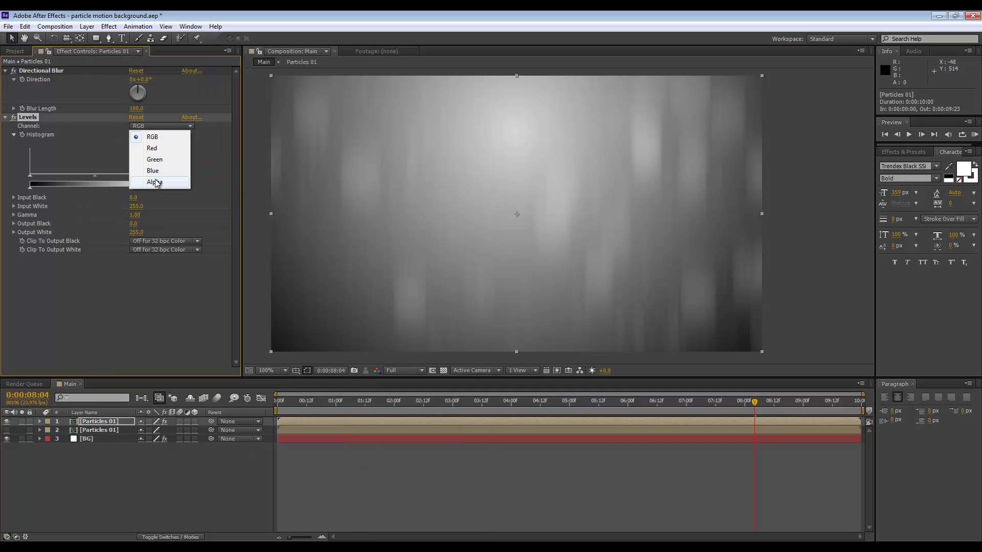
pyautogui.click(155, 183)
pyautogui.moveTo(149, 178); pyautogui.dragTo(60, 186)
pyautogui.moveTo(281, 403); pyautogui.dragTo(615, 409)
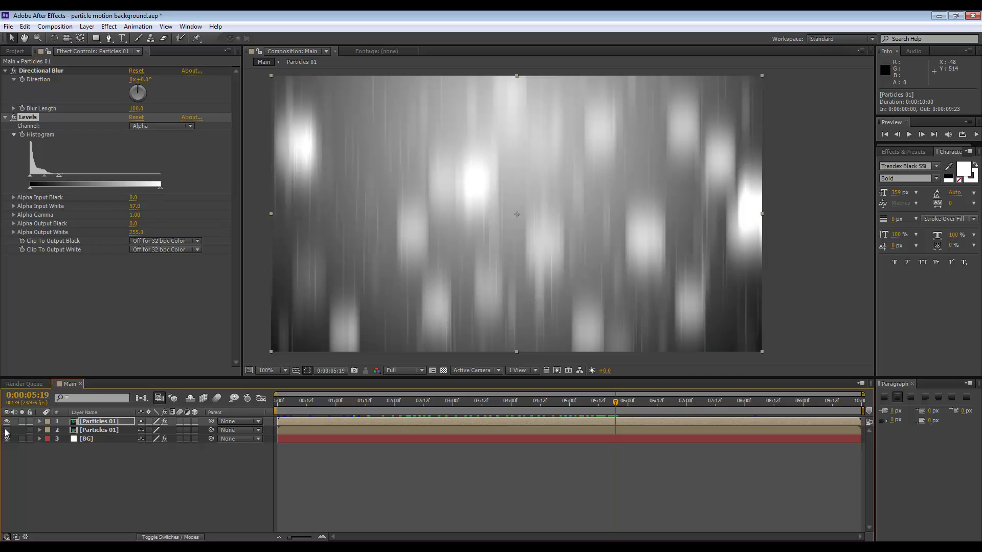
pyautogui.click(7, 431)
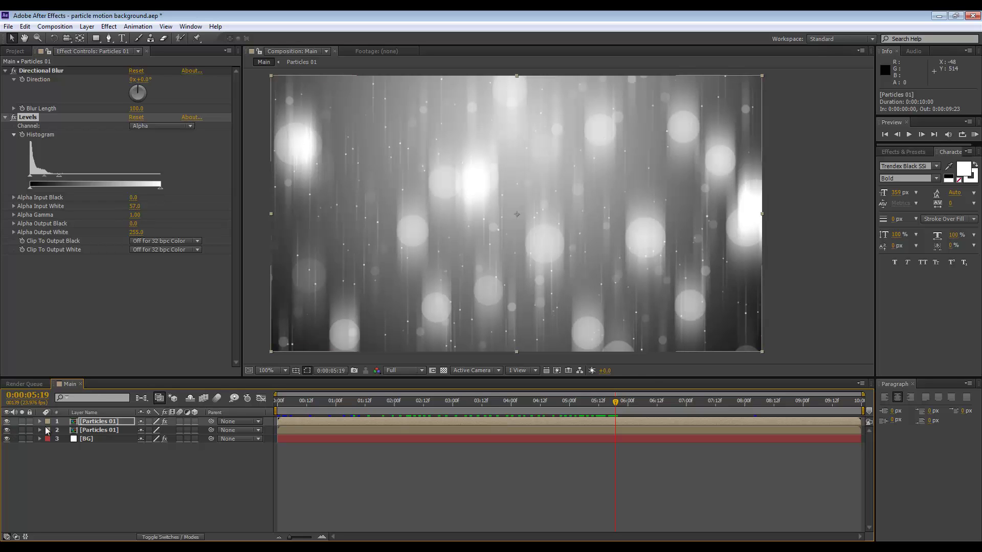
# Hide the blurred streak layer 1, scrub to check the sharp bokeh circles, then RAM-preview the composition
pyautogui.click(7, 422)
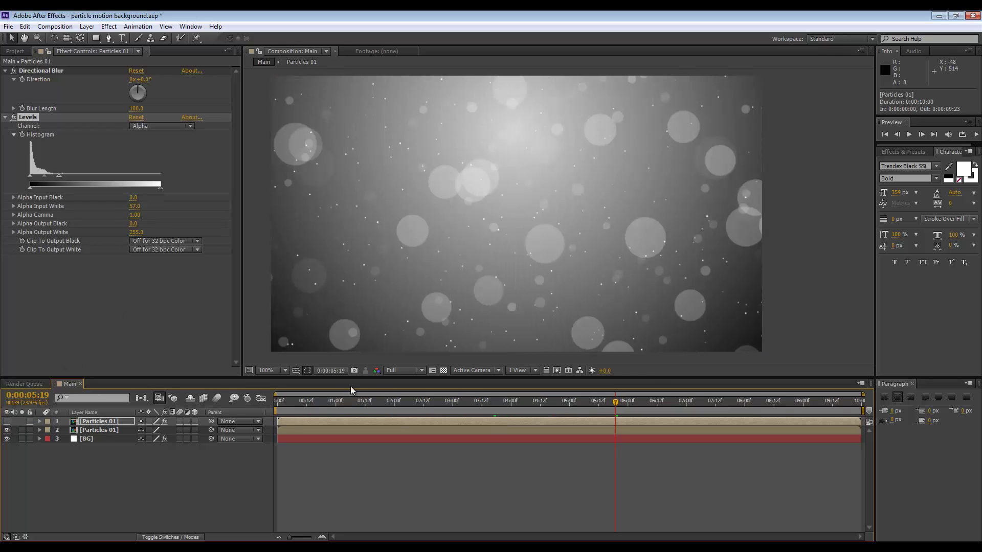
pyautogui.moveTo(337, 395); pyautogui.dragTo(769, 402)
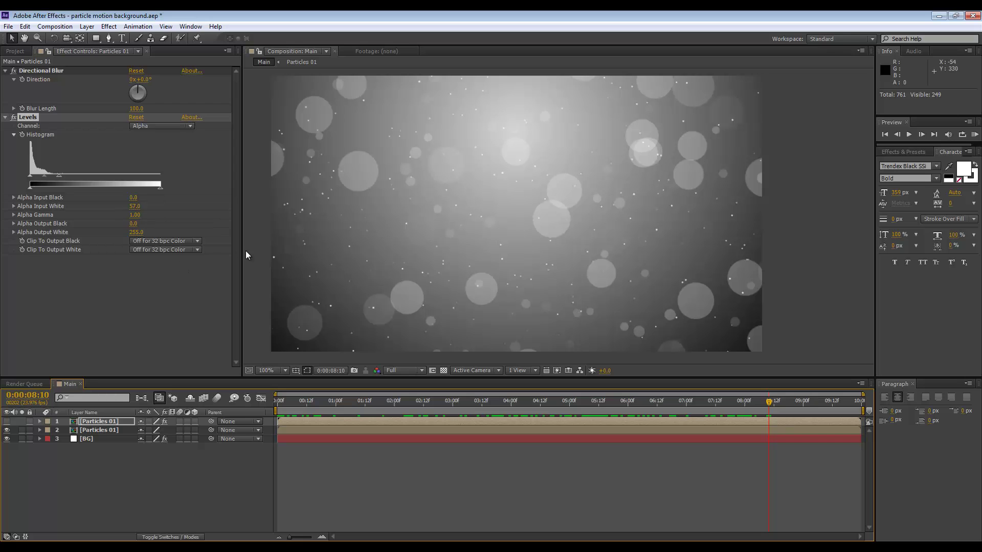
pyautogui.click(432, 370)
pyautogui.click(976, 135)
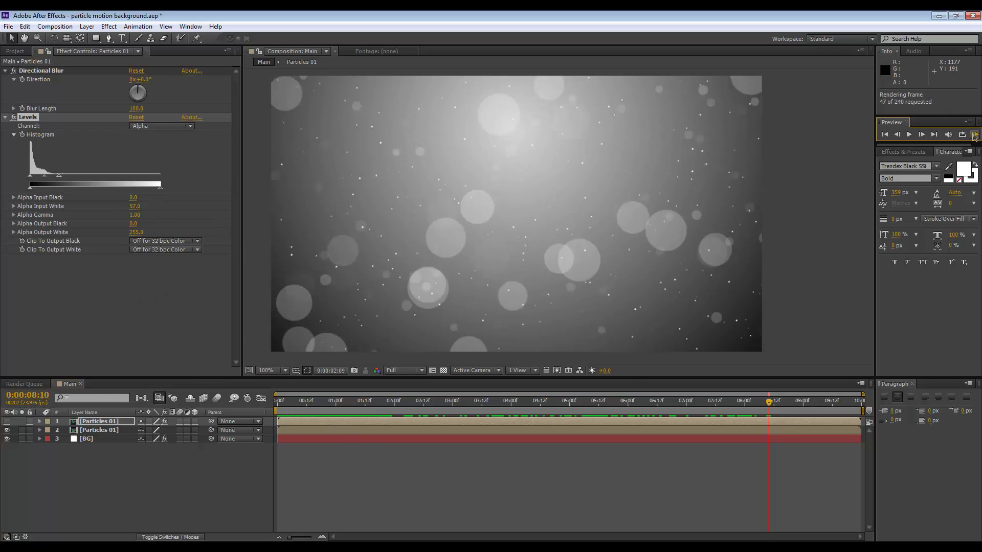